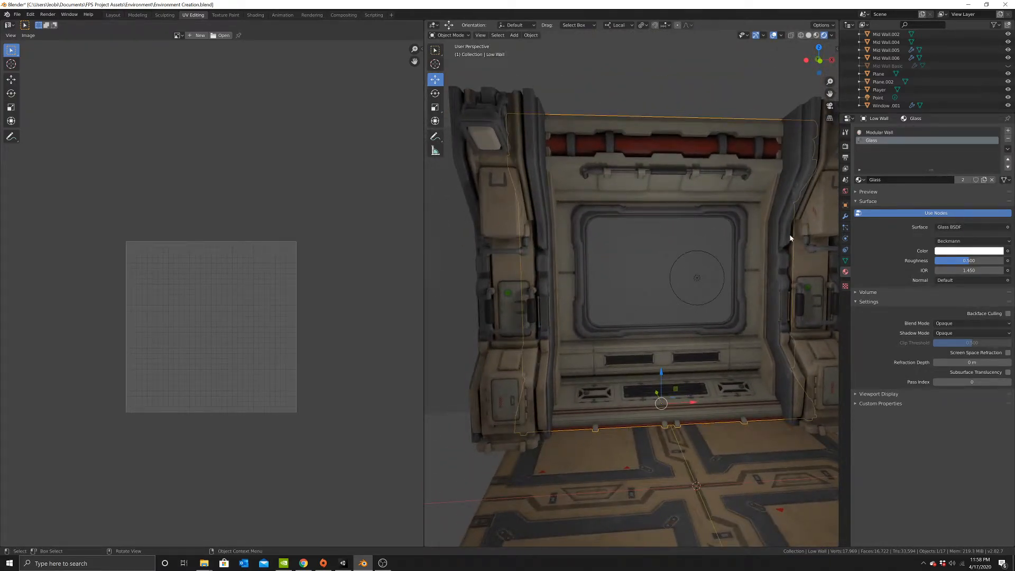
middle_drag(706, 255, 661, 292)
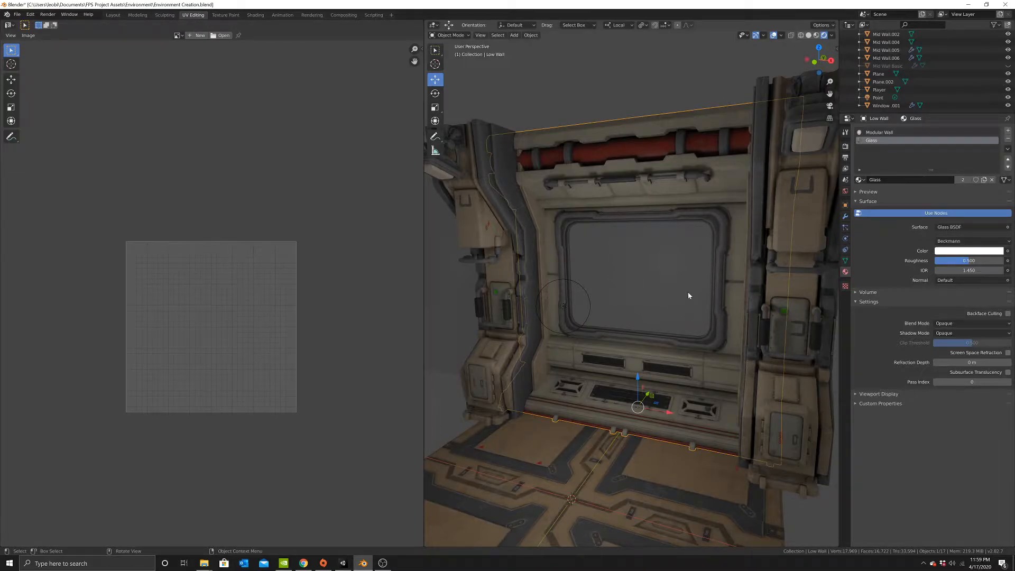
middle_drag(631, 337, 617, 265)
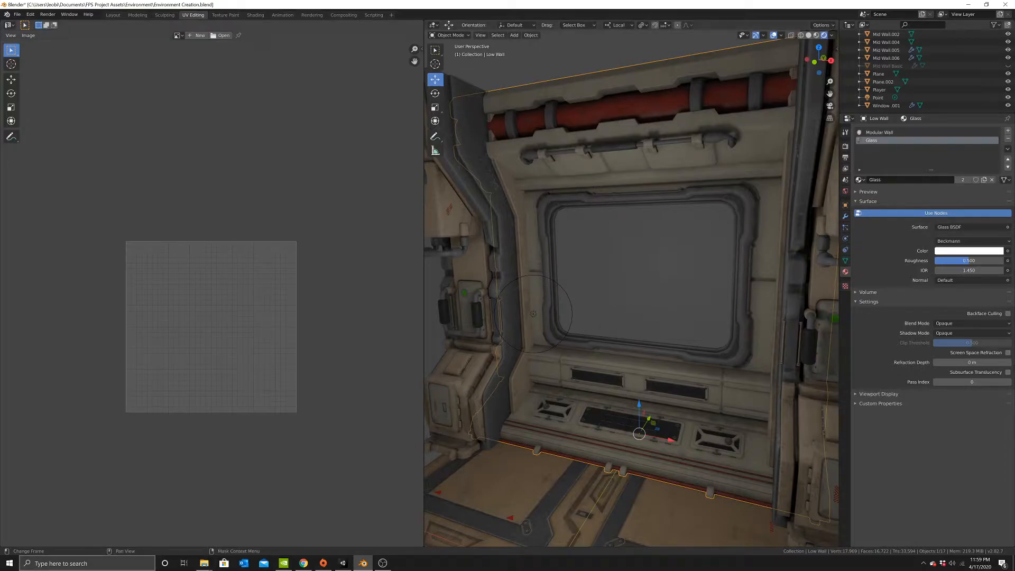
Launch Substance Painter, continue past the TDR warning, decline the version update and dismiss the welcome window.
click(87, 563)
click(126, 362)
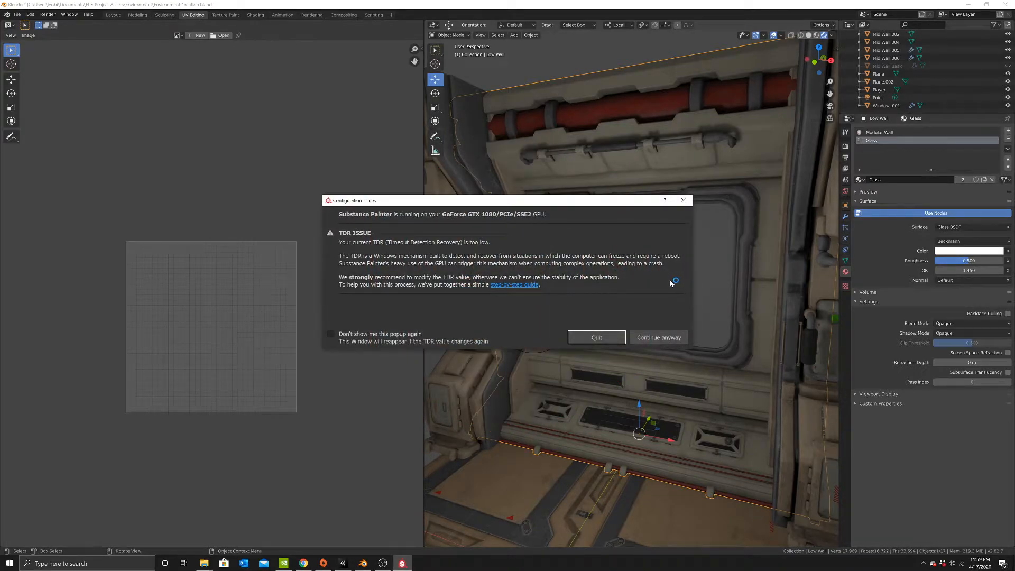
click(670, 340)
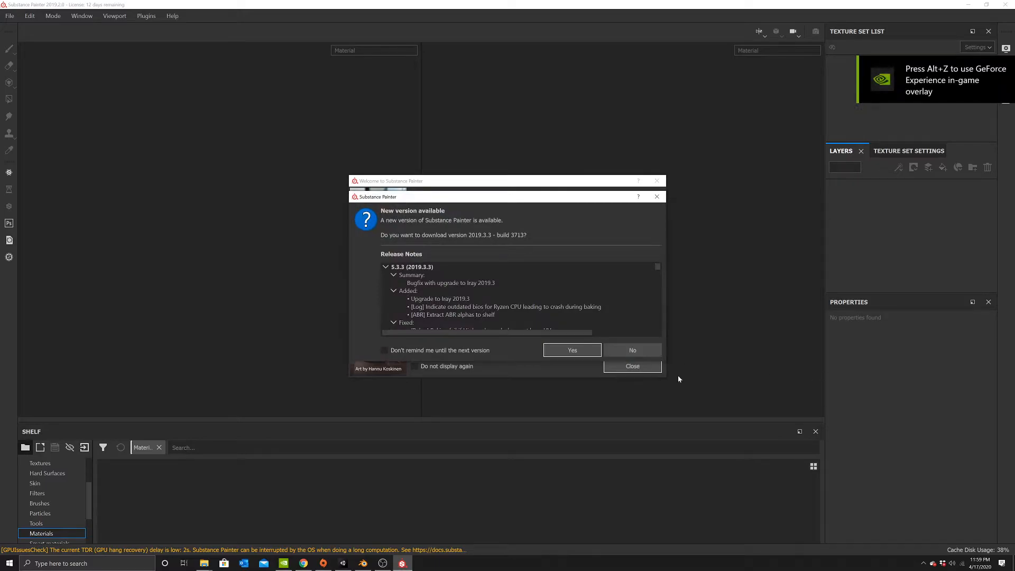
click(634, 351)
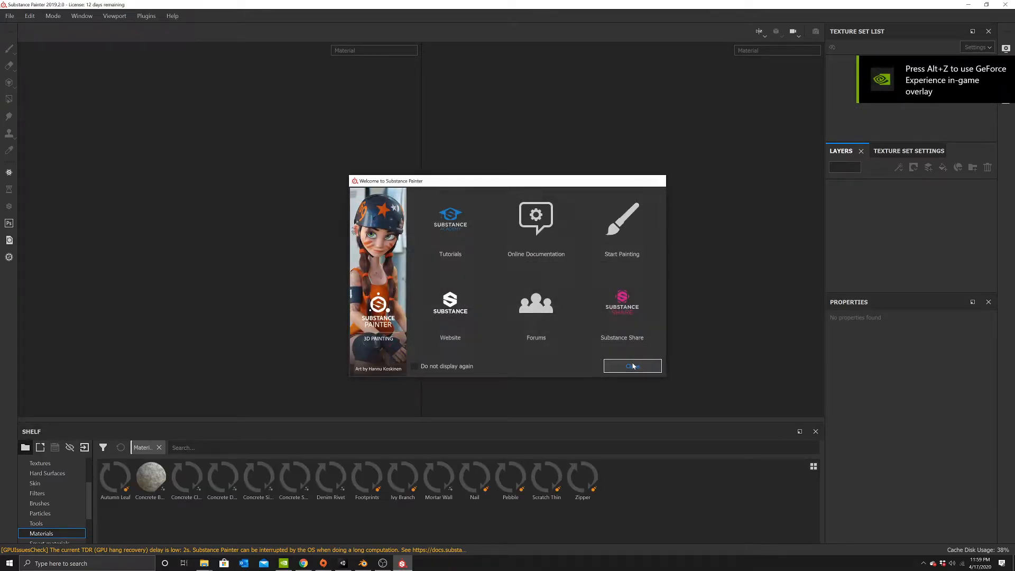
click(634, 366)
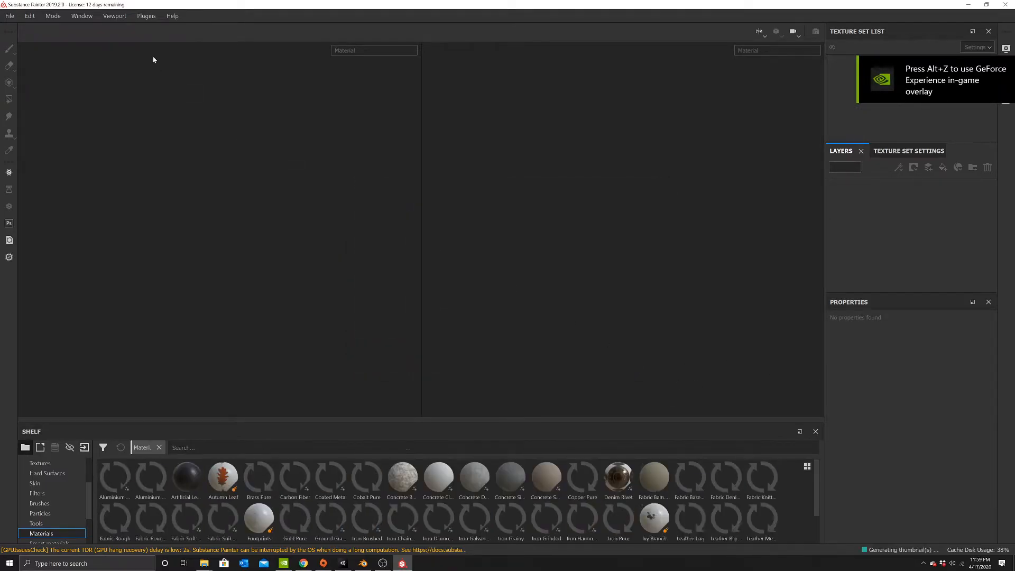
Create a new project from the 4x4 Plane mesh in the Environment/4x4 Sci Fi Interlocking Floor folder, keeping the default settings.
click(10, 15)
click(21, 30)
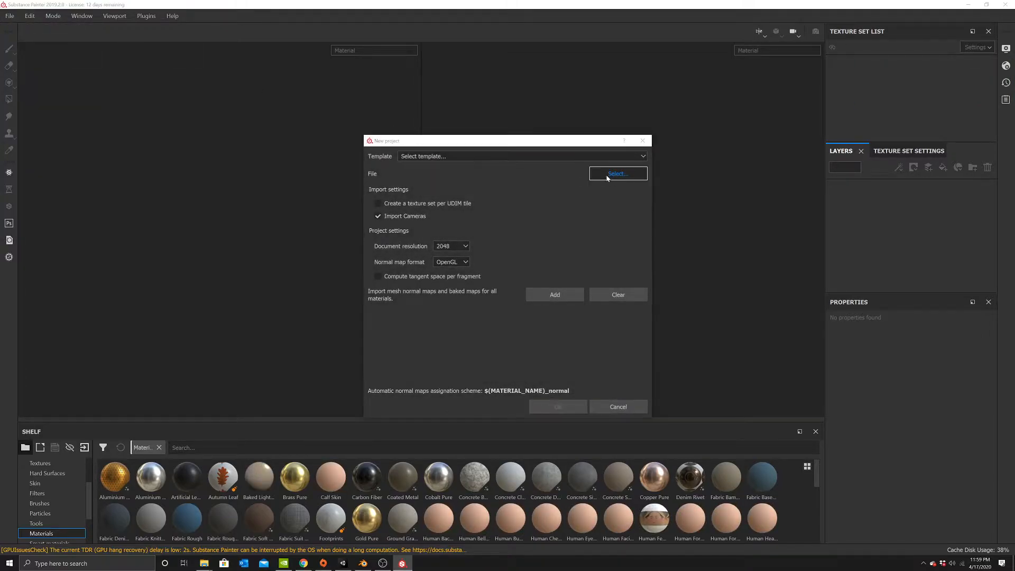
click(607, 175)
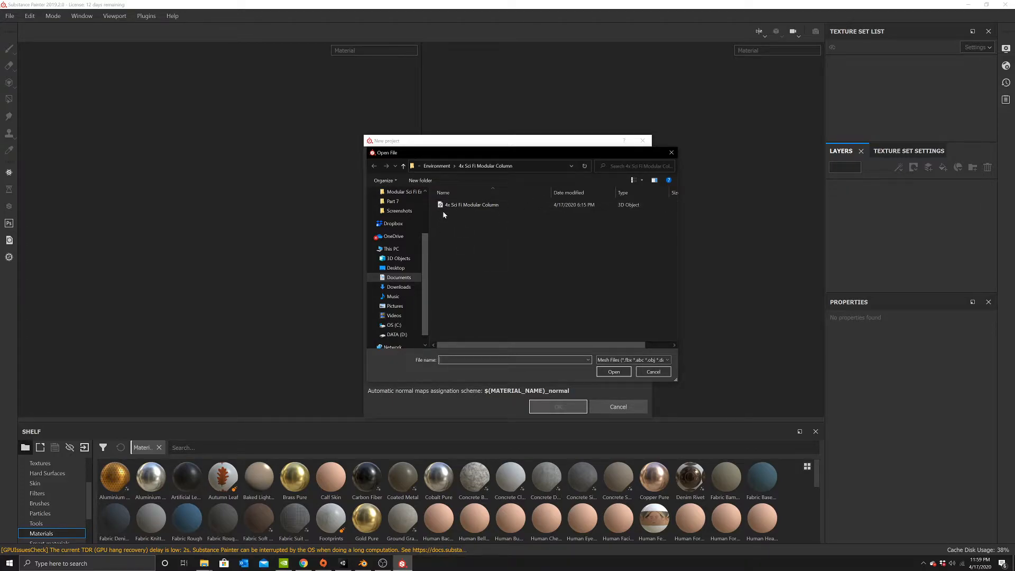
click(443, 166)
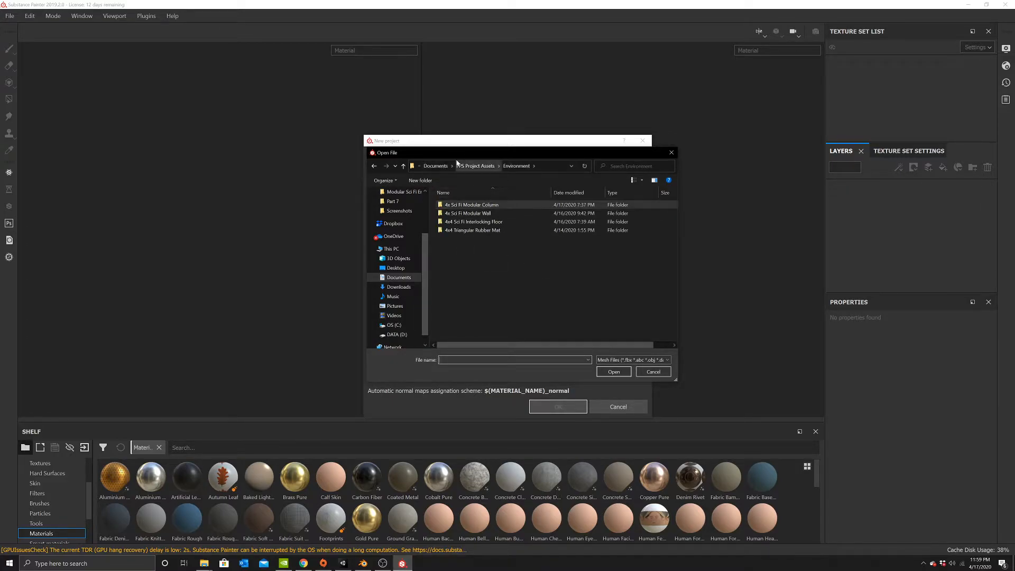
click(465, 166)
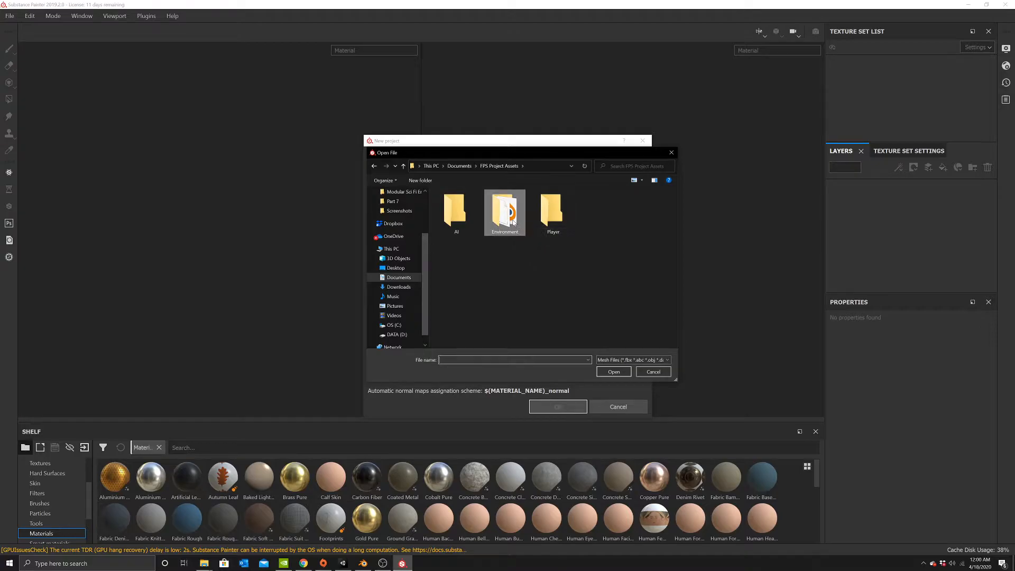
double_click(507, 221)
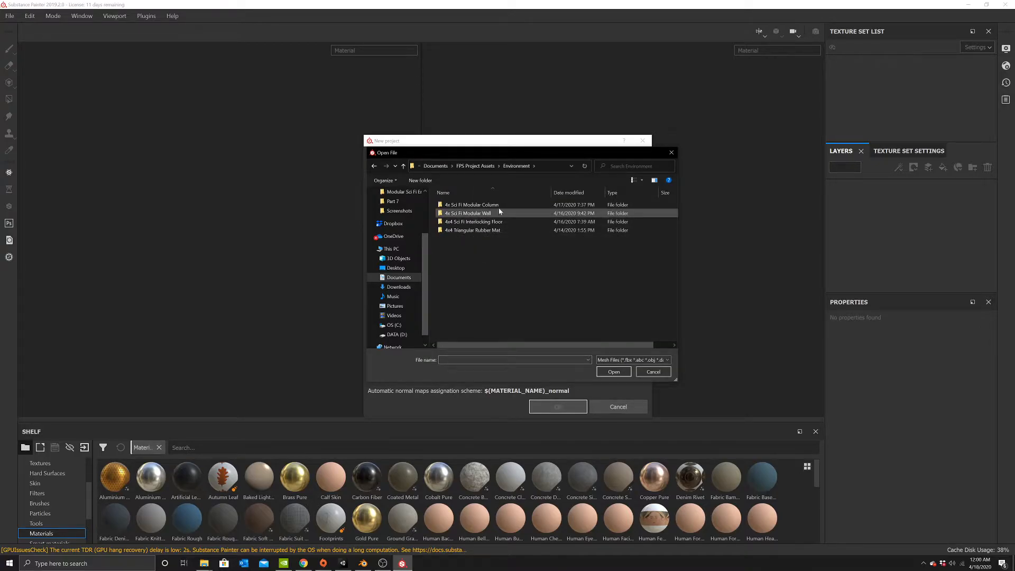
double_click(509, 223)
click(486, 222)
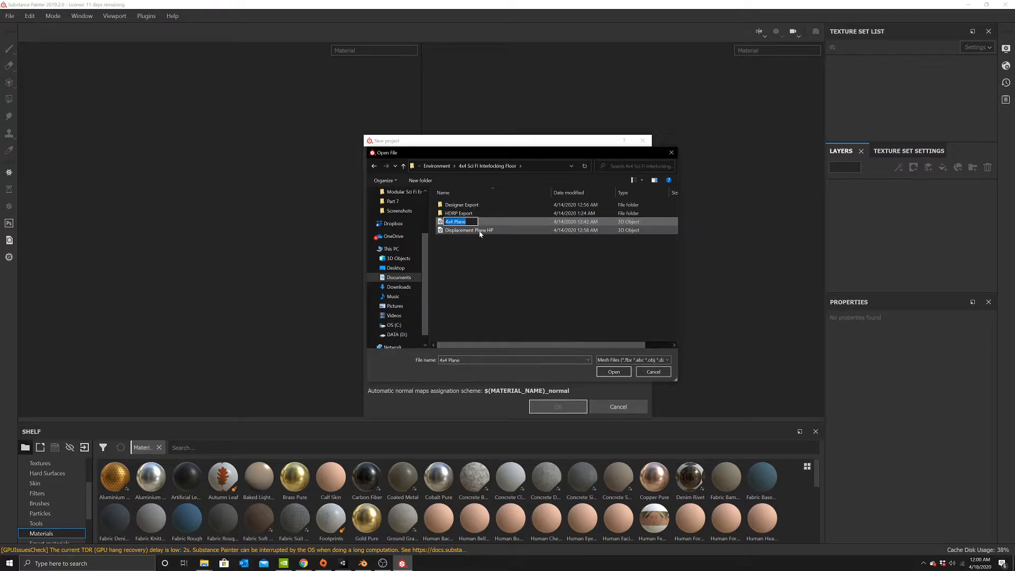
double_click(509, 222)
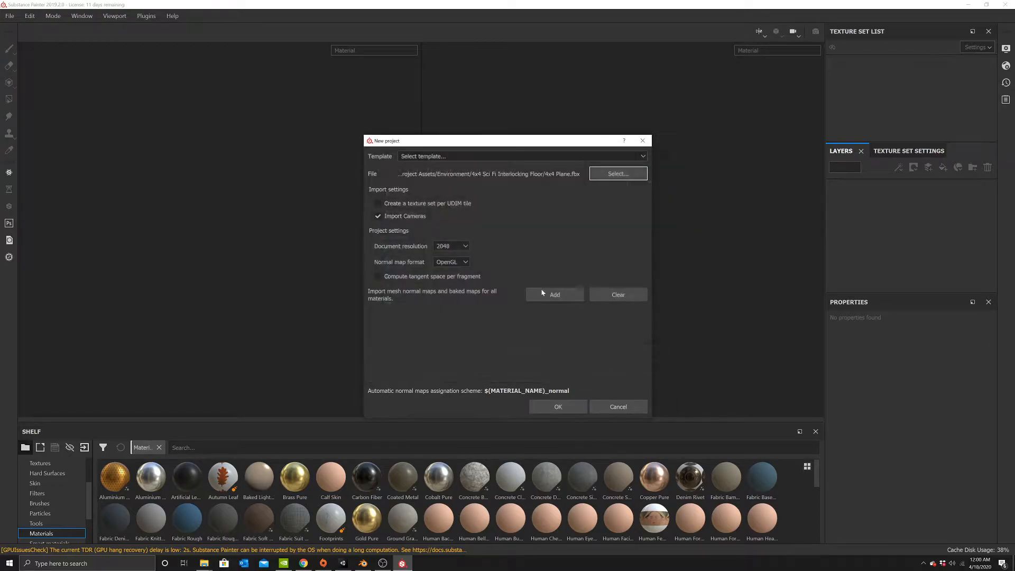
click(548, 405)
Bake all mesh maps for DefaultMaterial at an output size of 2048.
alt+drag(276, 295, 311, 272)
click(899, 152)
scroll(933, 235, down, 5)
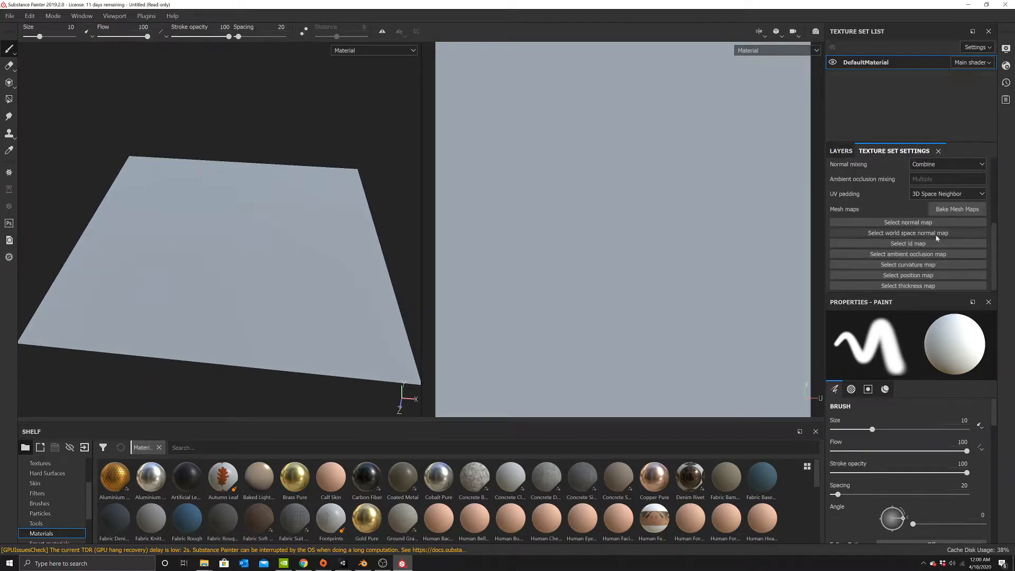
click(956, 211)
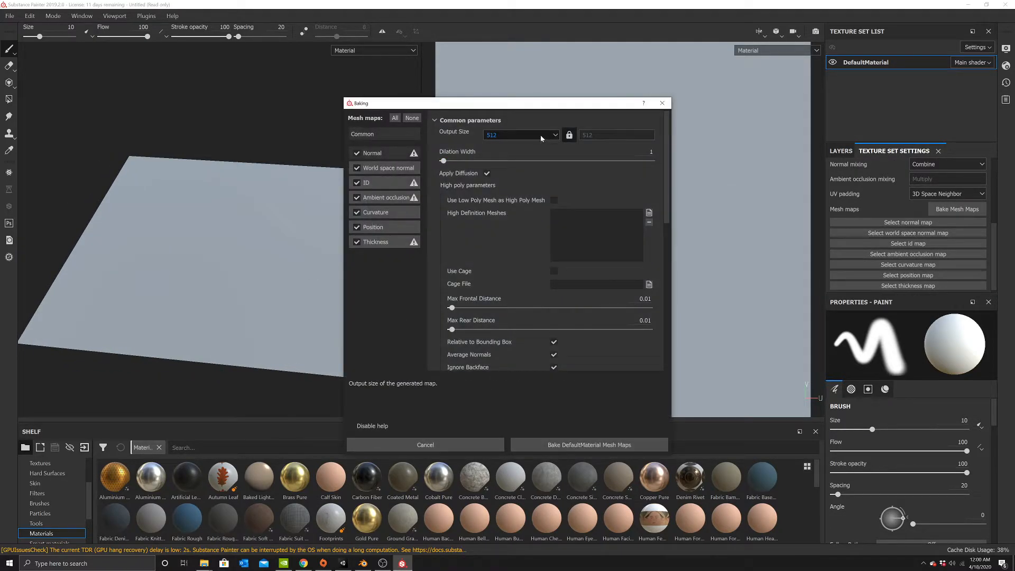
click(540, 135)
click(500, 176)
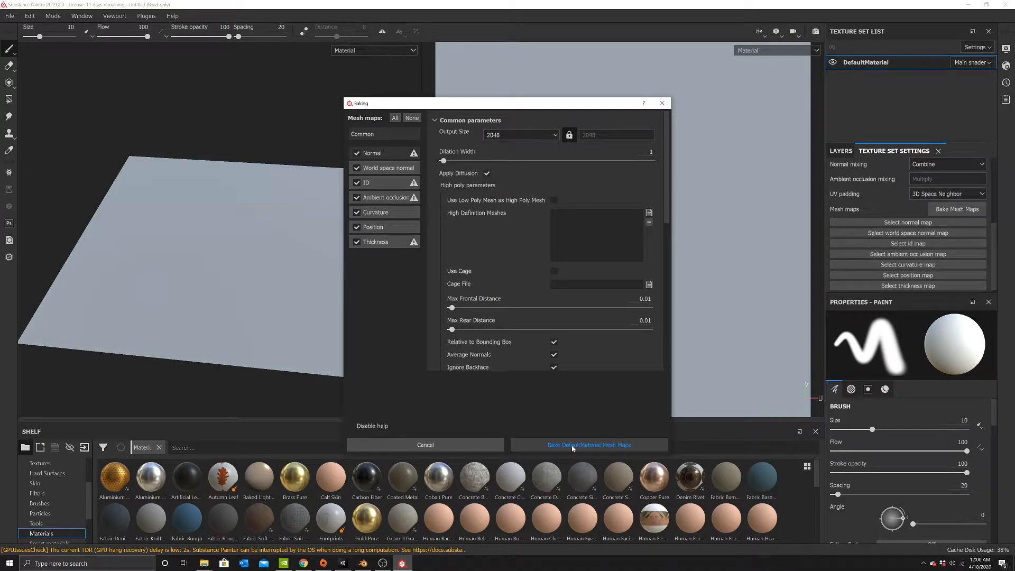
click(573, 446)
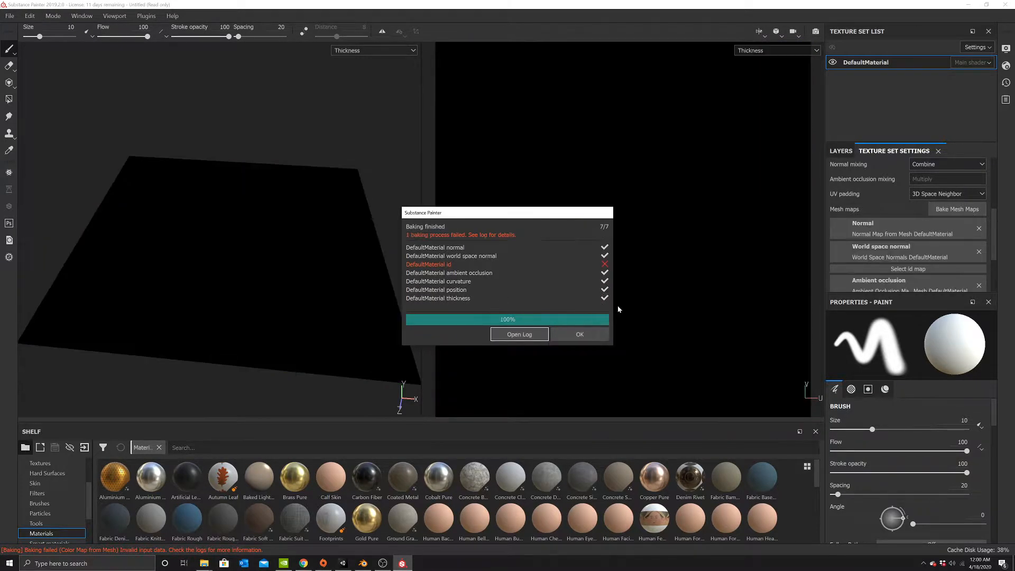
click(603, 334)
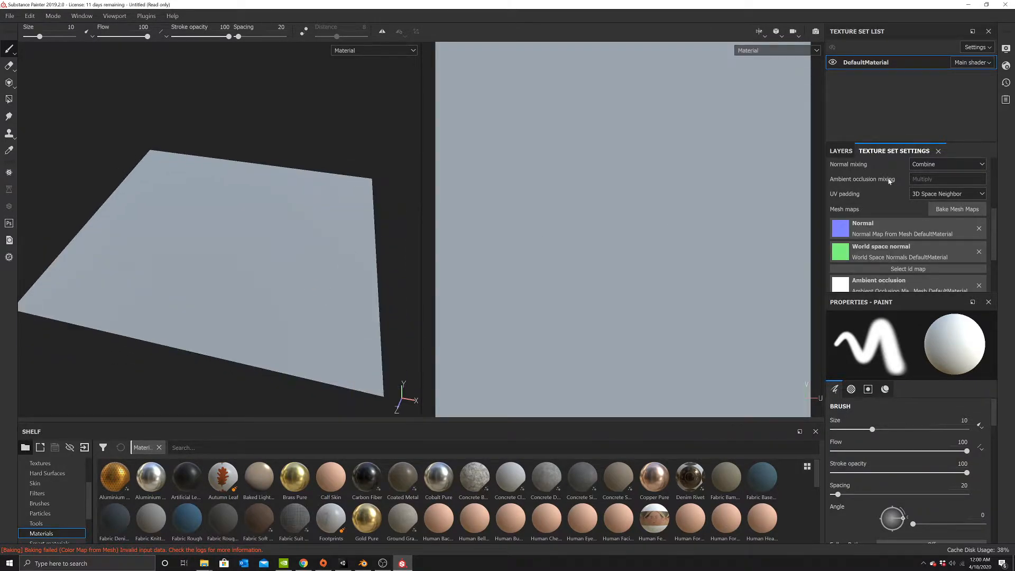
Add an Opacity channel to the DefaultMaterial texture set.
click(840, 151)
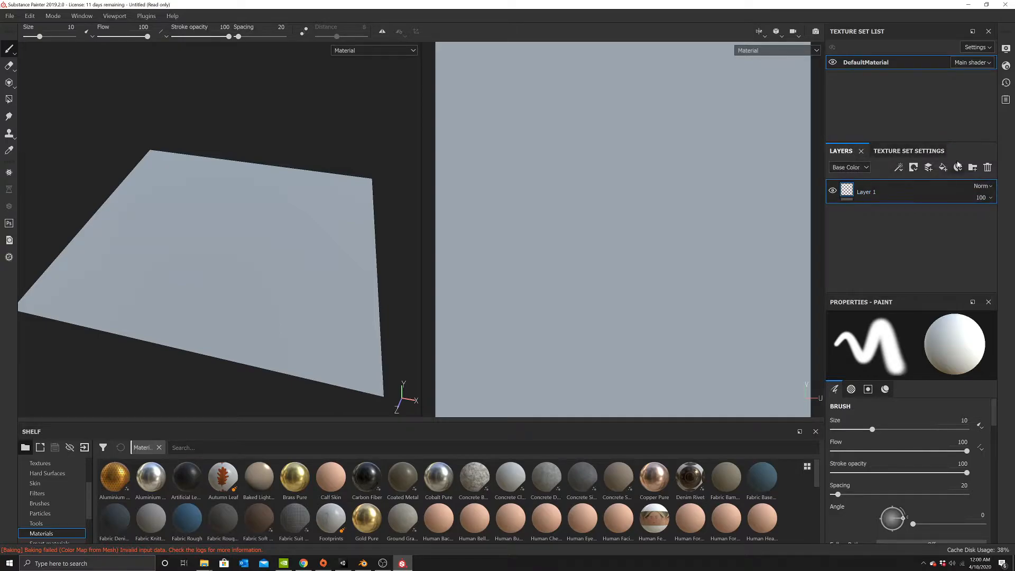
click(909, 151)
scroll(982, 189, up, 5)
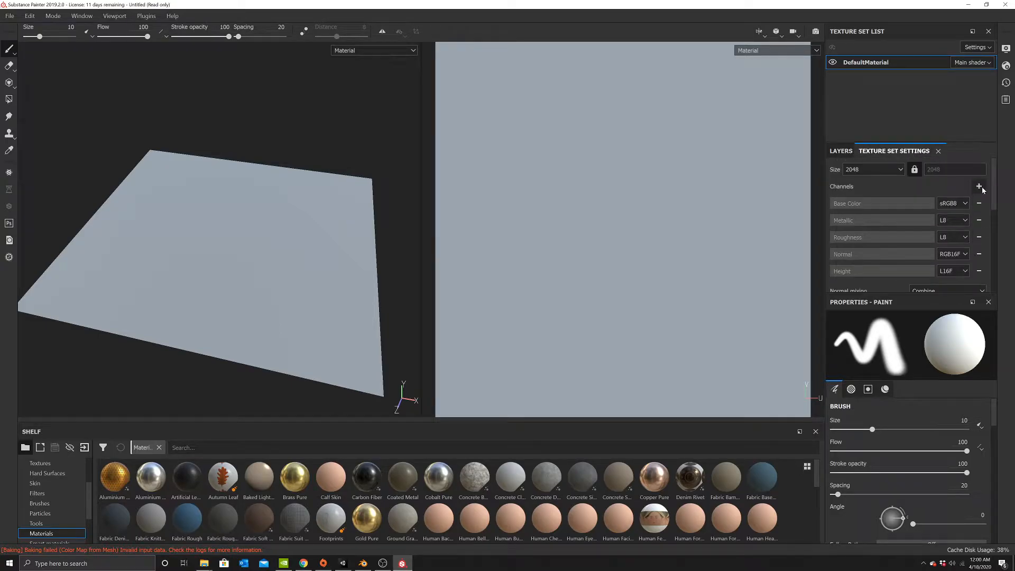
click(979, 188)
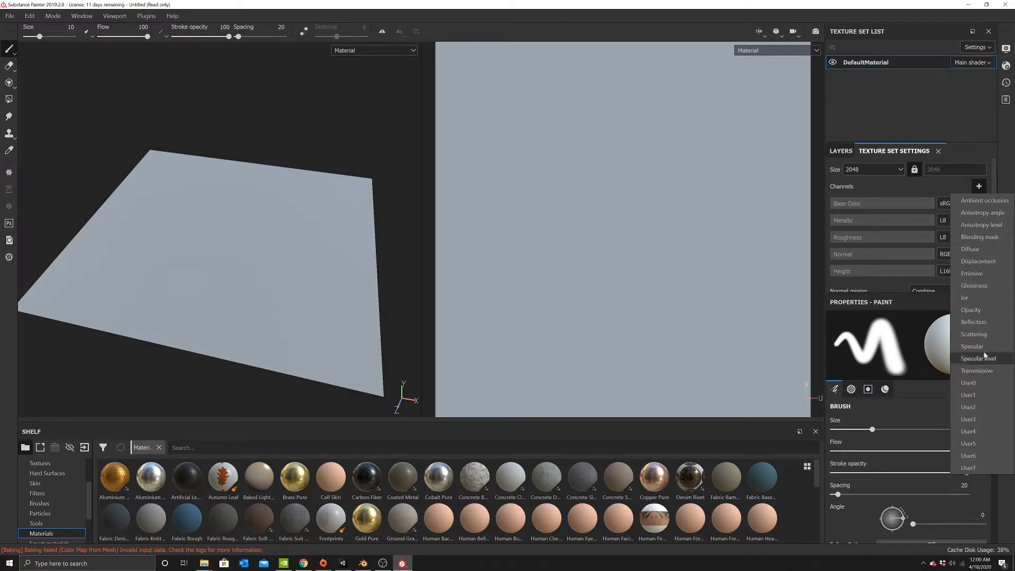
click(985, 320)
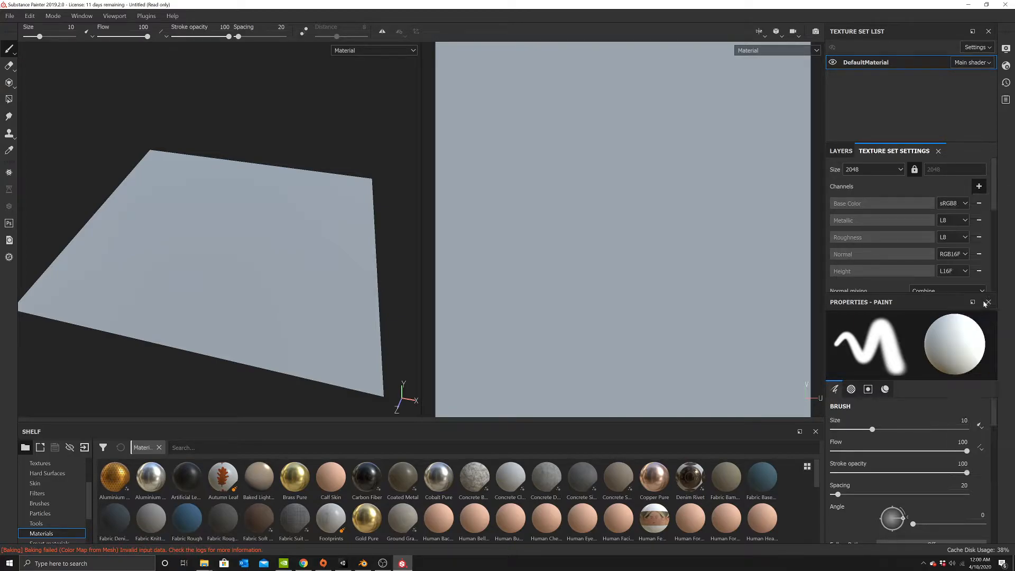
Delete the default paint layer and add a fill layer in its place.
click(840, 150)
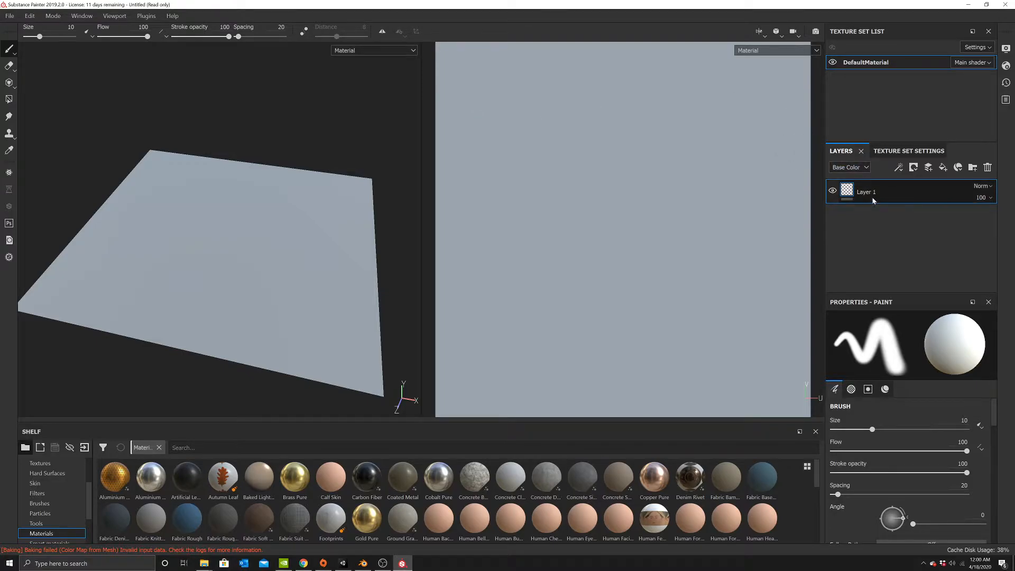
key(Delete)
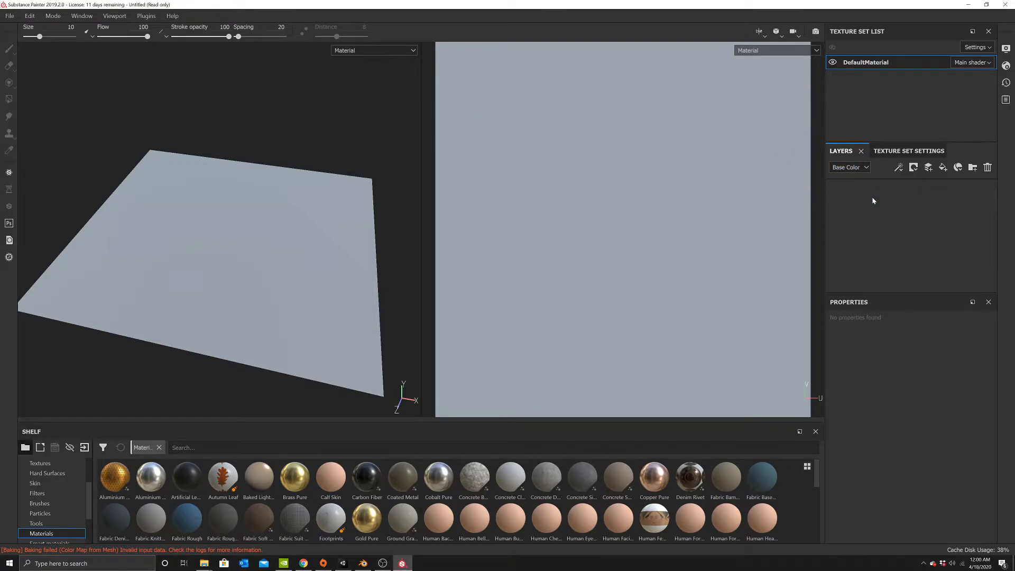
click(929, 168)
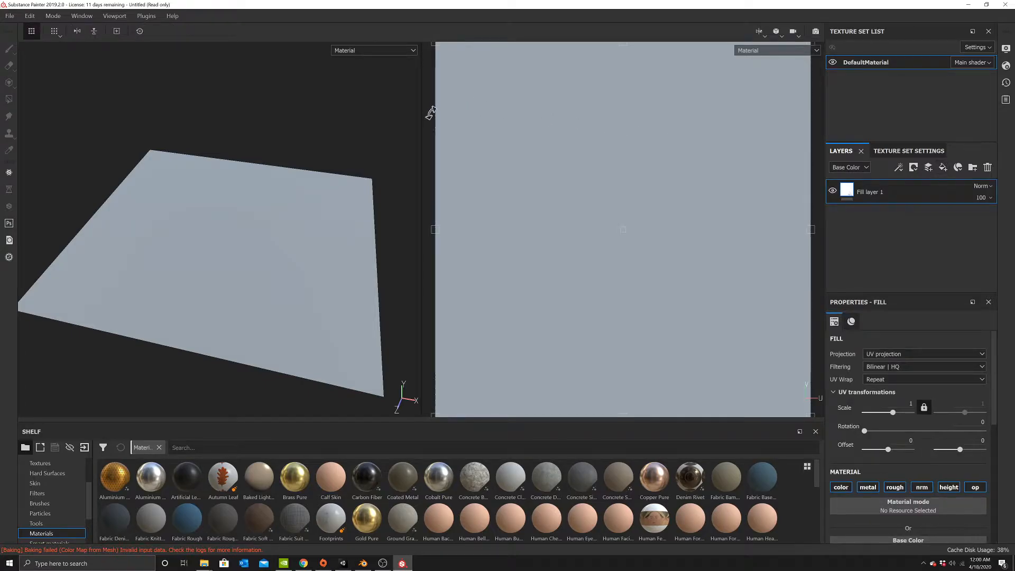
Darken the fill layer's base color to a neutral grey with R, G and B at 0.160.
key(p)
scroll(485, 199, down, 4)
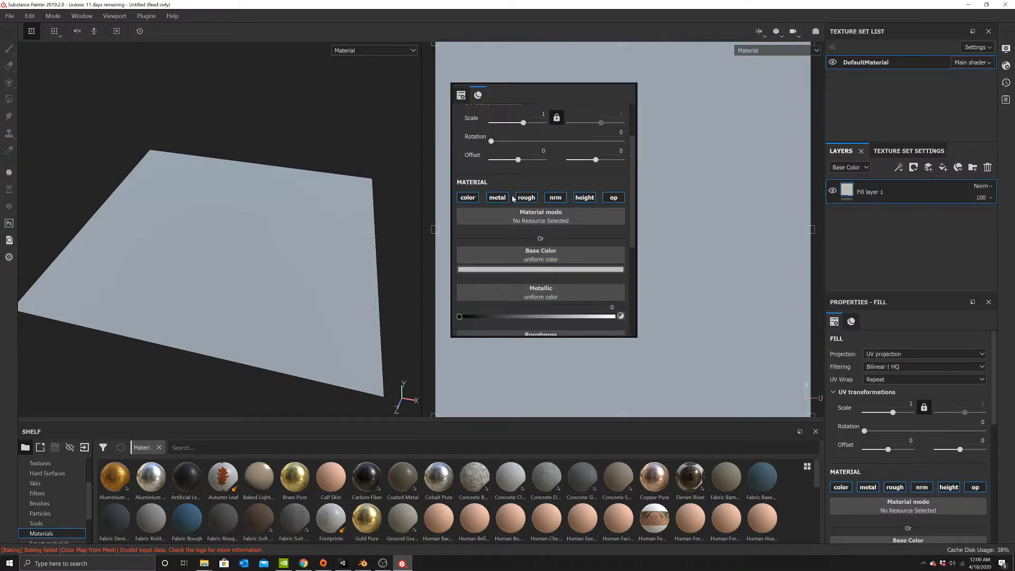
click(498, 237)
click(498, 311)
mouse_move(498, 312)
mouse_down()
mouse_move(479, 296)
mouse_move(469, 311)
mouse_up()
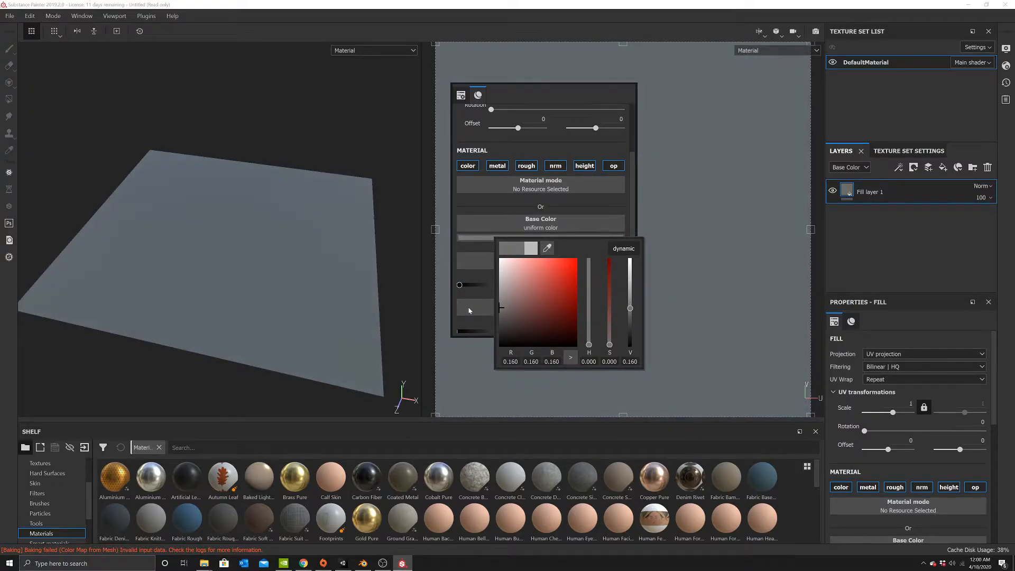
click(373, 93)
Lower the fill layer's roughness to about 0.06 for a glossy surface and check the reflections on the plane.
scroll(484, 300, down, 5)
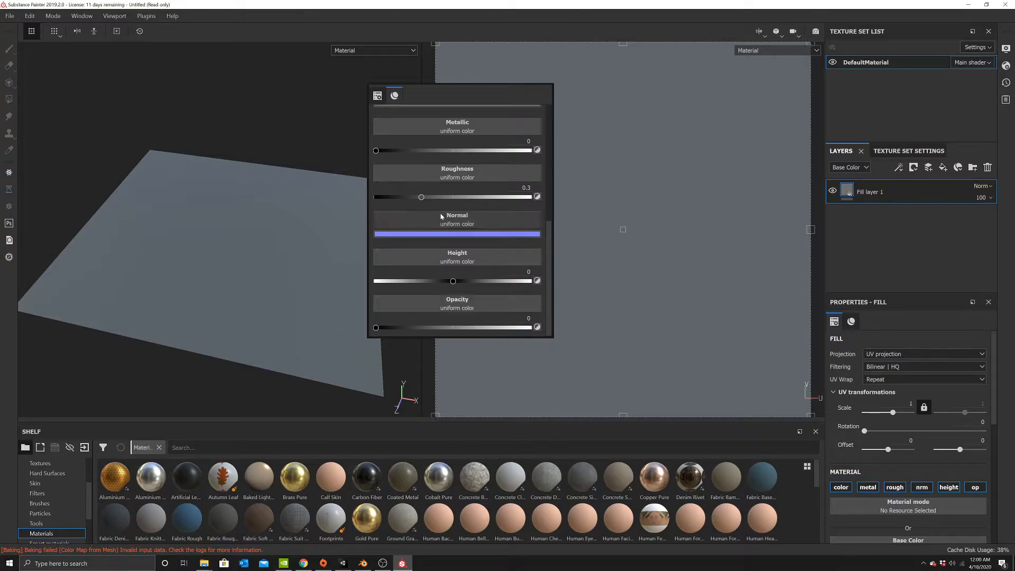
scroll(444, 226, up, 1)
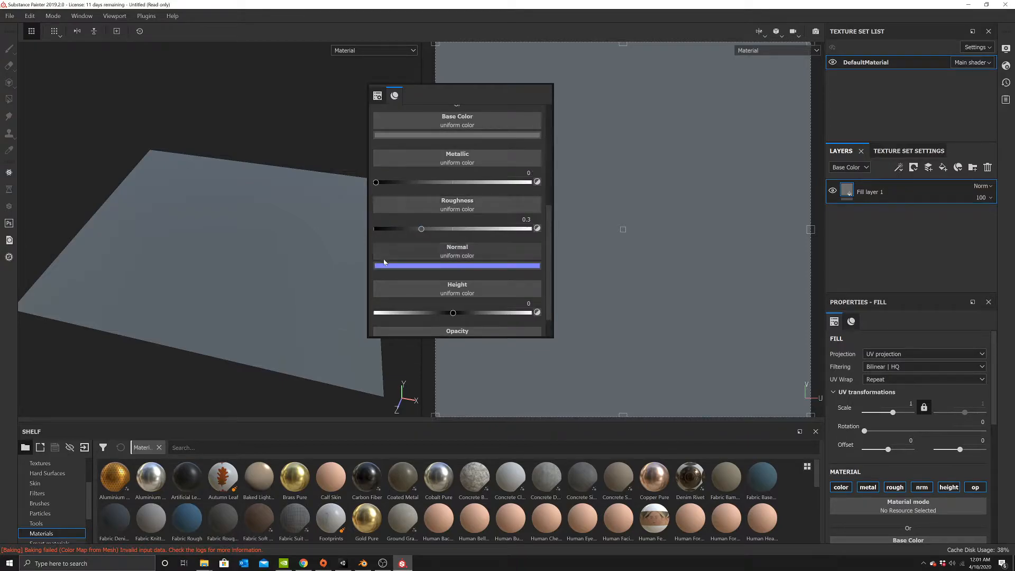
drag(421, 229, 349, 229)
click(233, 227)
alt+drag(233, 265, 342, 204)
right_click(342, 204)
mouse_move(349, 343)
mouse_down()
mouse_move(377, 343)
mouse_move(353, 343)
mouse_up()
click(301, 268)
alt+drag(301, 268, 401, 233)
Try a higher opacity value on the fill layer, then bring it back to 0.
right_click(559, 186)
scroll(664, 403, down, 1)
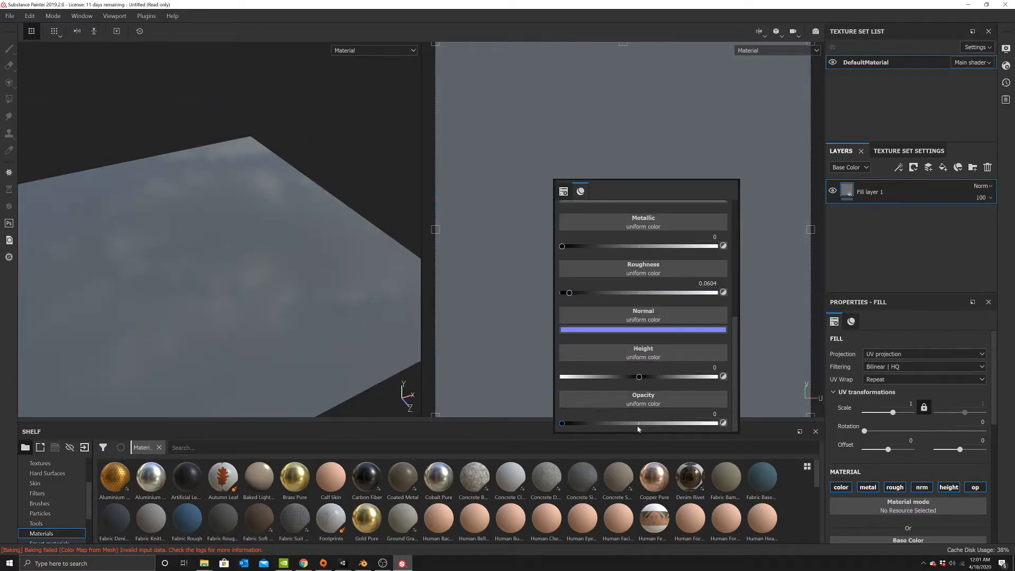
click(590, 423)
drag(616, 427, 557, 426)
alt+drag(243, 259, 324, 263)
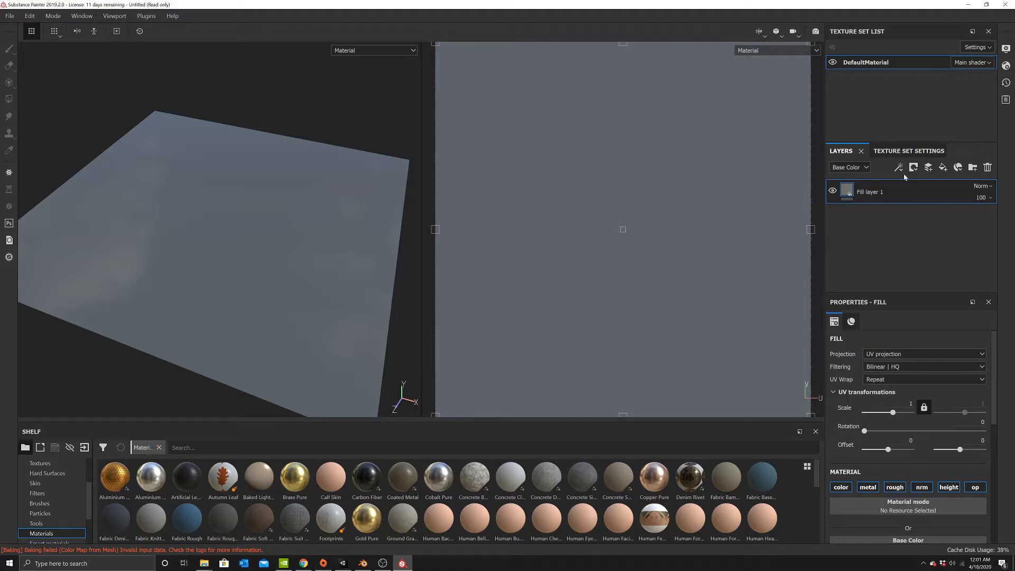
Add a second fill layer above the first and apply the Surface Worn smart mask to it.
click(944, 168)
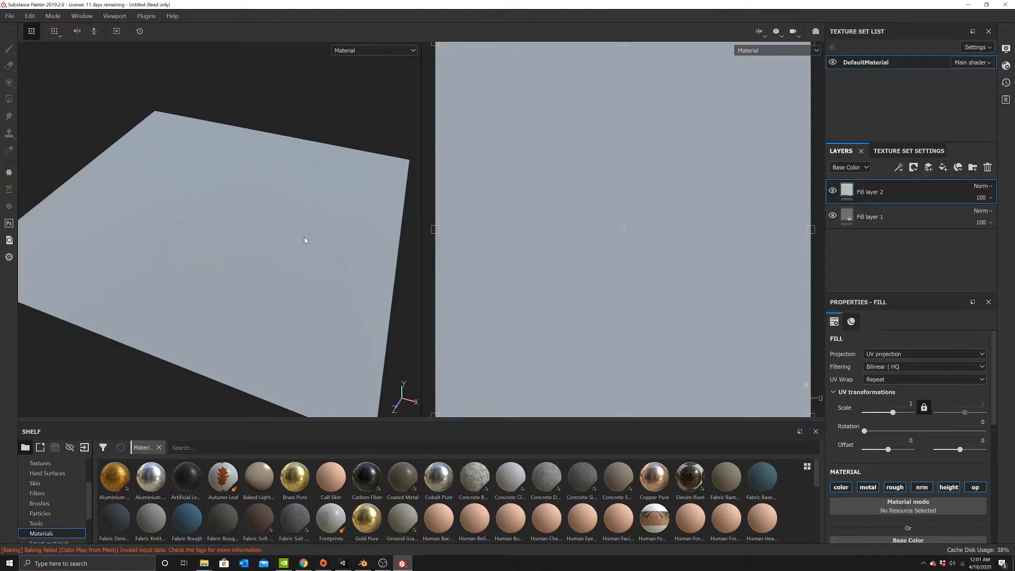
scroll(47, 511, down, 3)
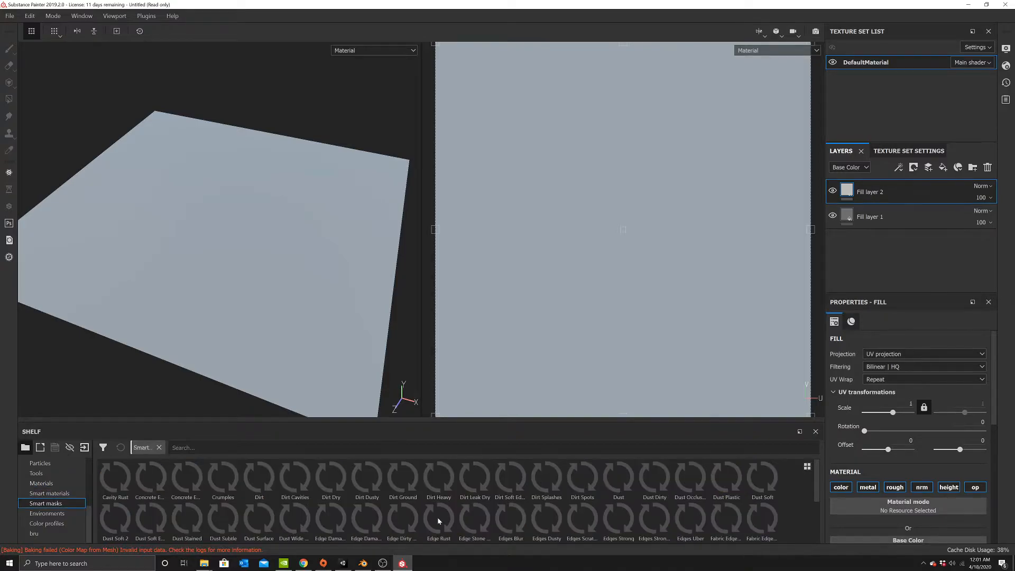
scroll(489, 524, down, 3)
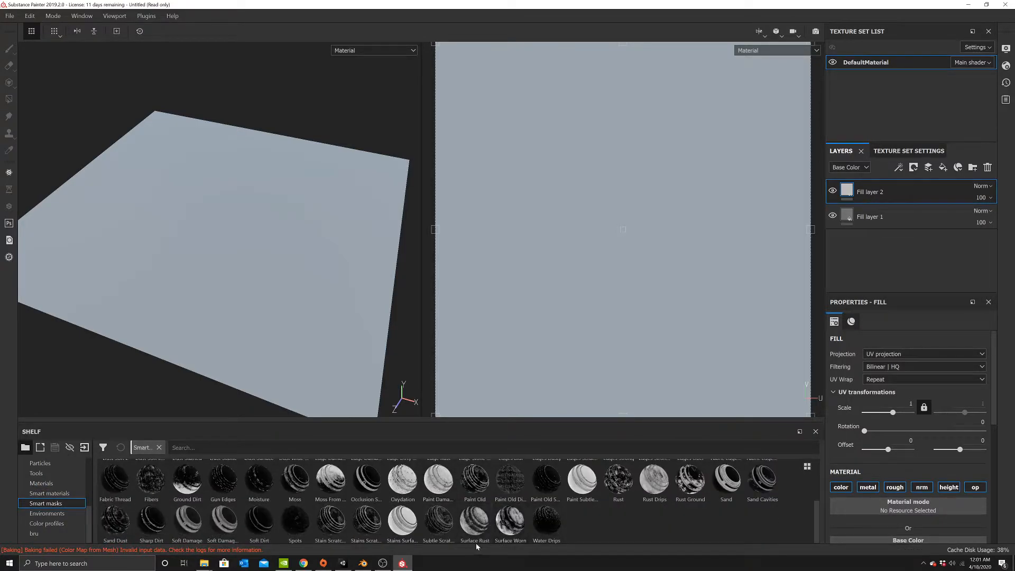
drag(510, 523, 893, 195)
Turn off the color, metal, nrm, height and op channels on the masked fill layer, leaving only roughness.
right_click(463, 154)
scroll(523, 193, up, 4)
click(482, 208)
click(511, 207)
click(570, 207)
click(599, 207)
click(628, 208)
Set the masked fill layer's roughness to about 0.18.
alt+drag(306, 197, 355, 190)
right_click(533, 176)
mouse_move(595, 332)
mouse_down()
mouse_move(618, 331)
mouse_move(546, 331)
mouse_move(571, 329)
mouse_up()
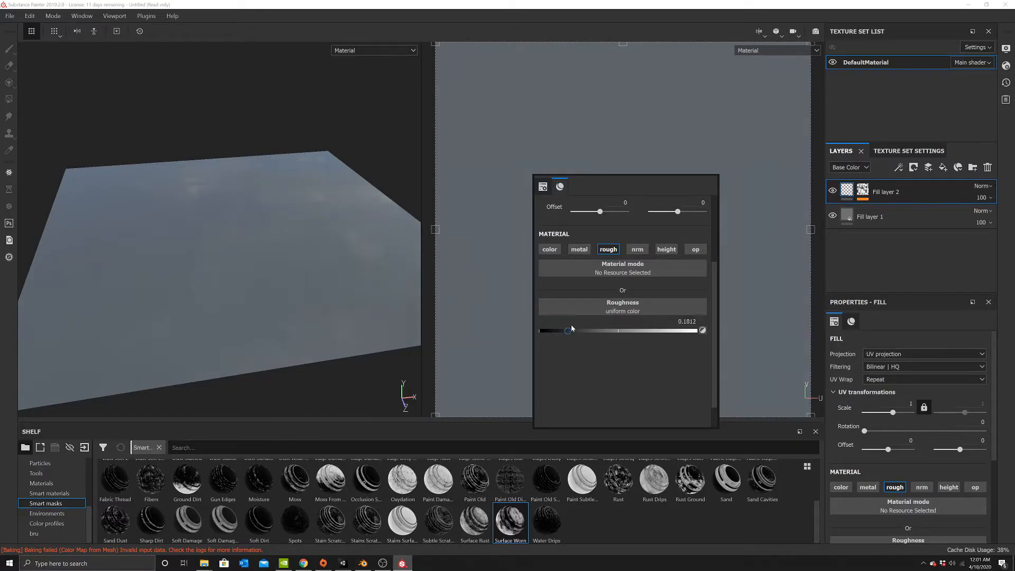
Add a third fill layer above the others and apply the Rust Ground smart mask to it.
alt+drag(242, 236, 280, 214)
click(943, 167)
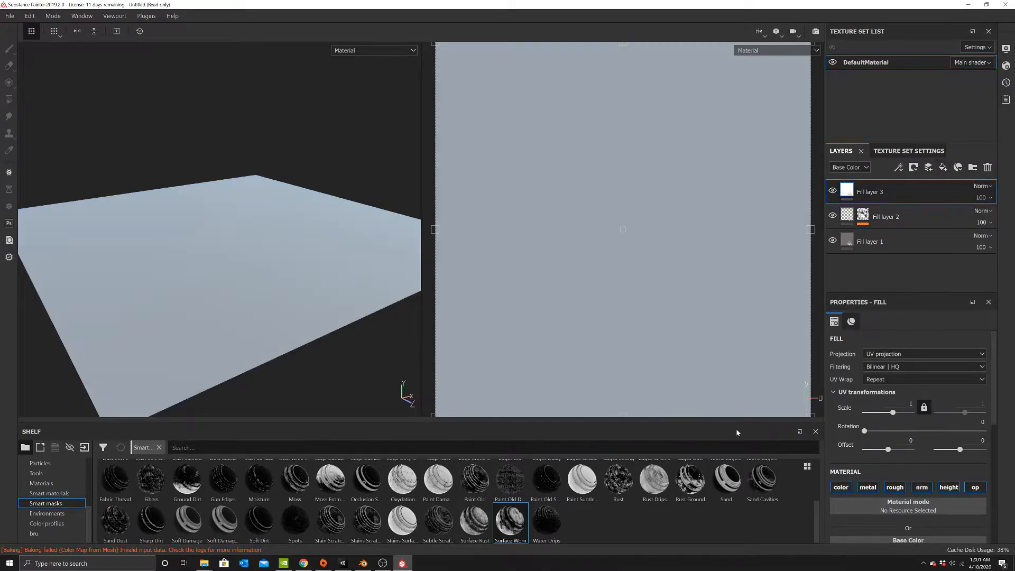
mouse_move(690, 494)
mouse_down()
mouse_move(854, 311)
mouse_move(920, 193)
mouse_move(899, 191)
mouse_up()
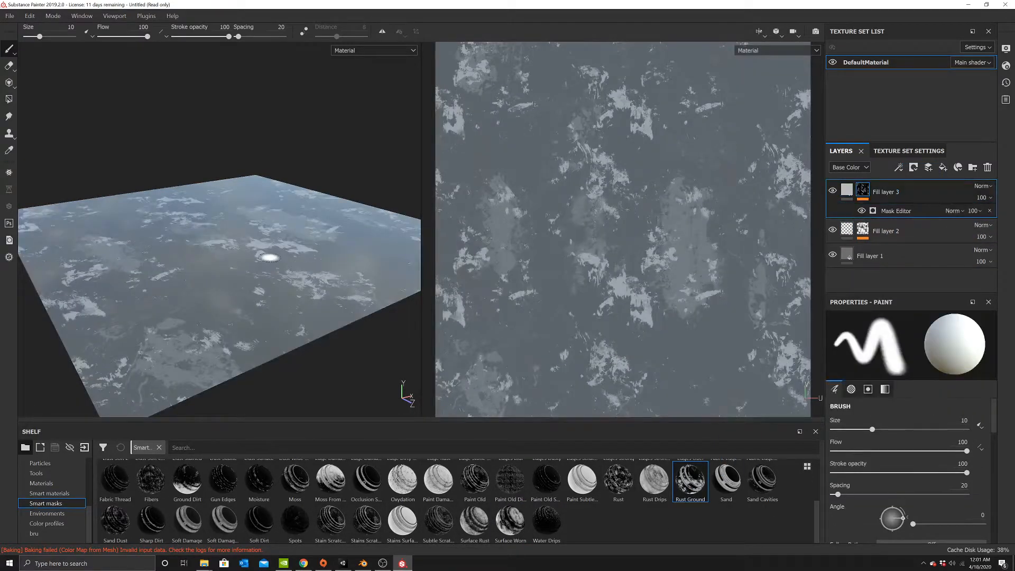
Set Fill layer 3's roughness to 0 and turn off its color, metal, nrm, height and op channels.
click(848, 190)
right_click(528, 132)
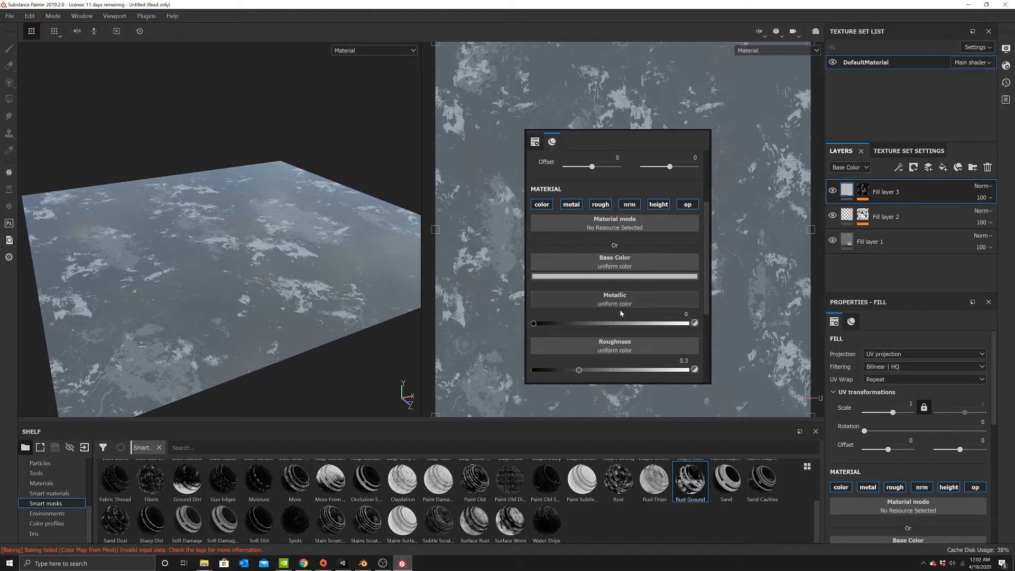
drag(573, 370, 533, 370)
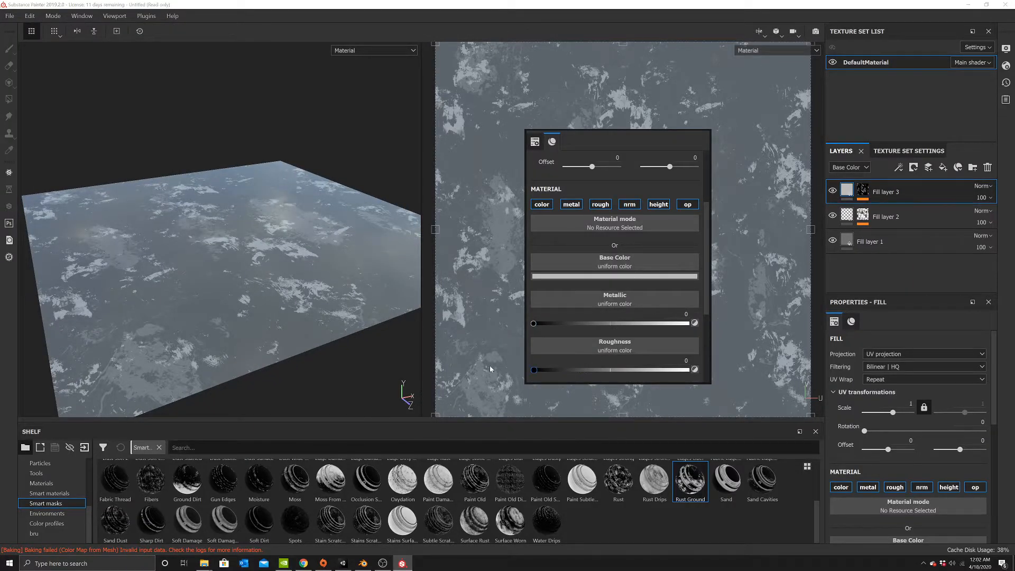
click(541, 204)
click(571, 204)
click(600, 204)
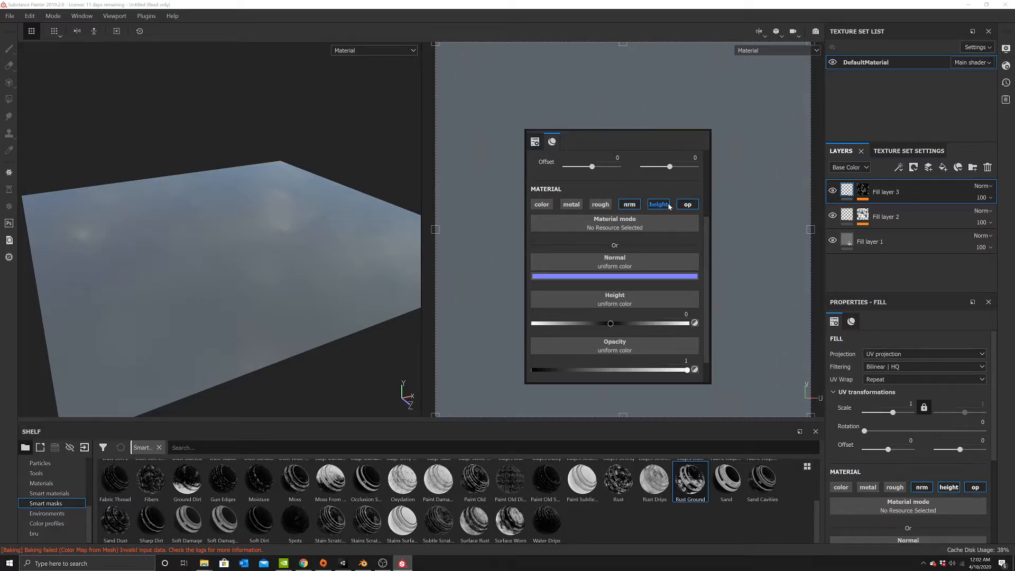
click(687, 204)
click(658, 204)
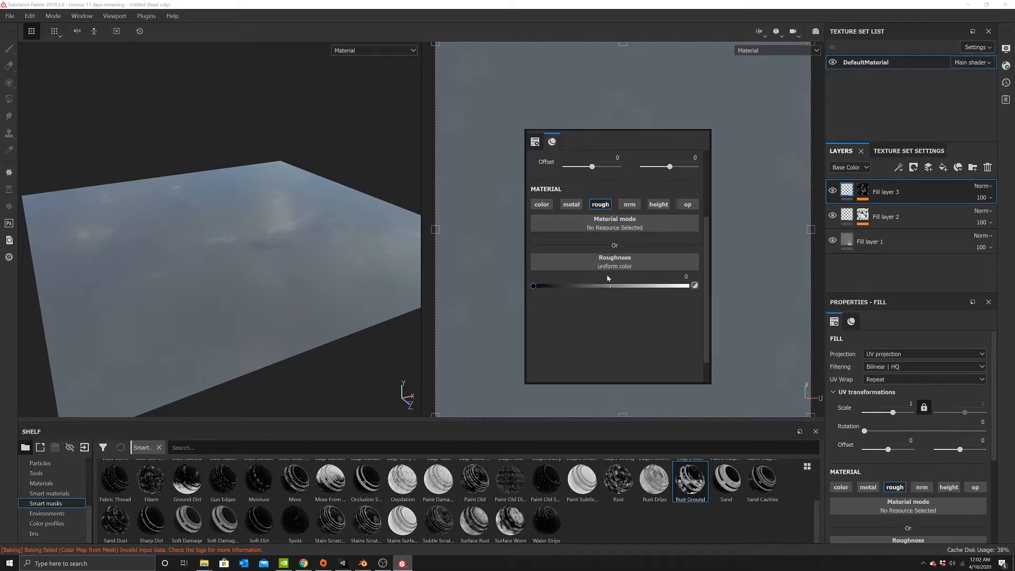
drag(507, 284, 528, 288)
mouse_move(315, 238)
alt+mouse_down()
mouse_move(340, 227)
mouse_move(329, 229)
alt+mouse_up()
right_click(525, 316)
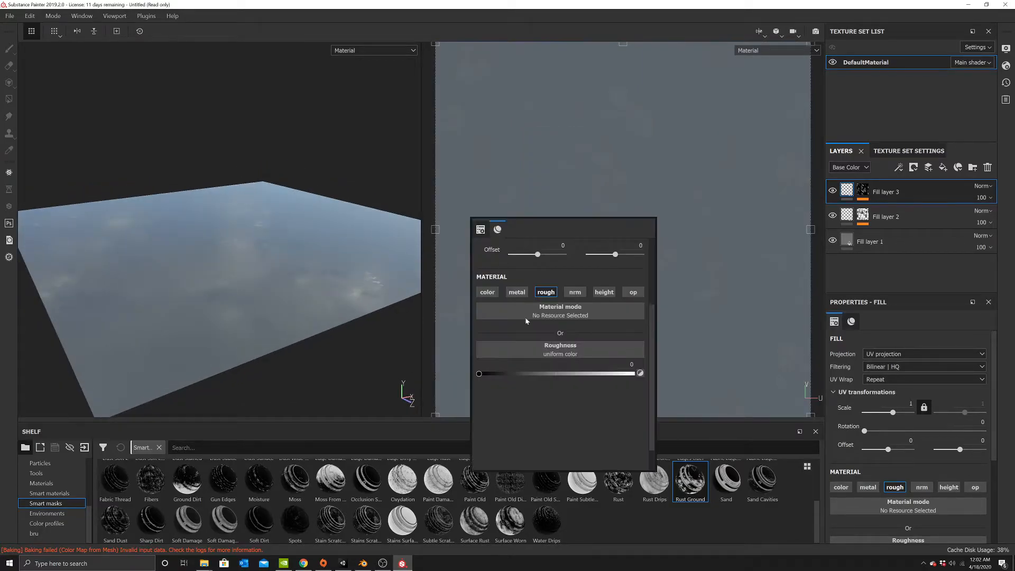
Add a fourth fill layer on top and apply the Stain Scratches smart mask to it.
click(943, 167)
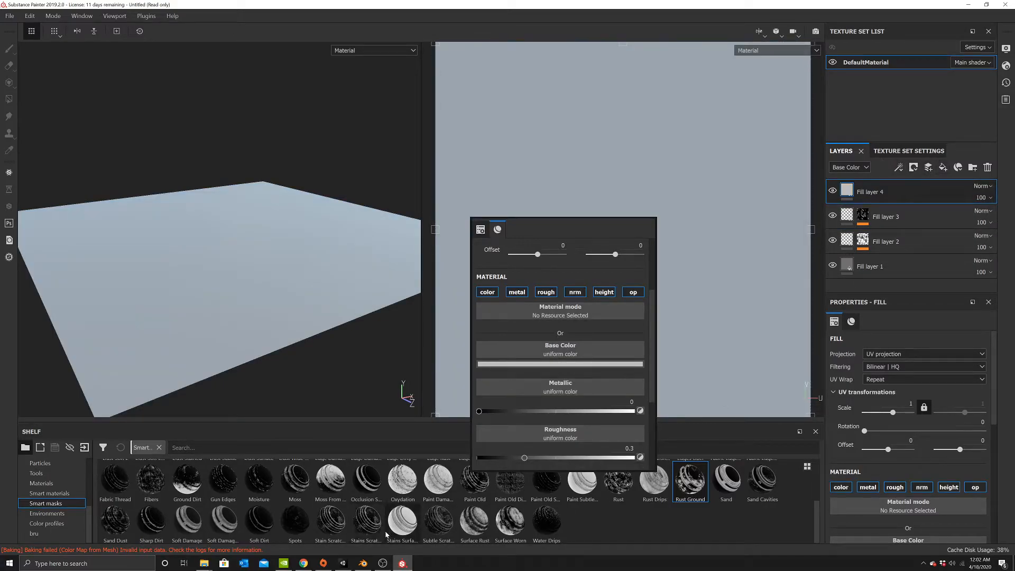
drag(332, 522, 905, 185)
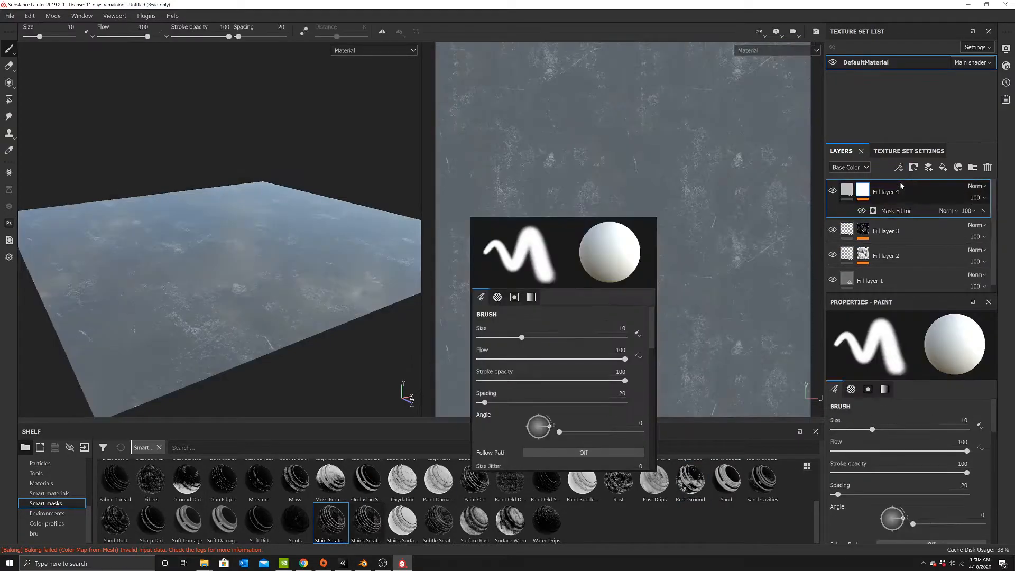
alt+drag(200, 264, 237, 285)
scroll(241, 238, up, 3)
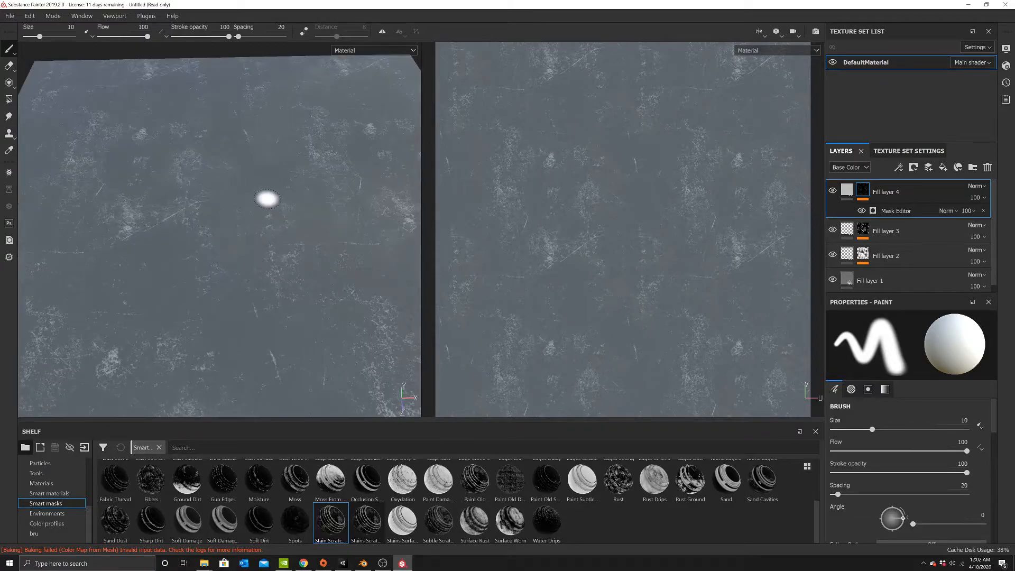
Set the scratches layer's roughness to 1 and turn off its metal, nrm and height channels.
right_click(580, 159)
click(847, 189)
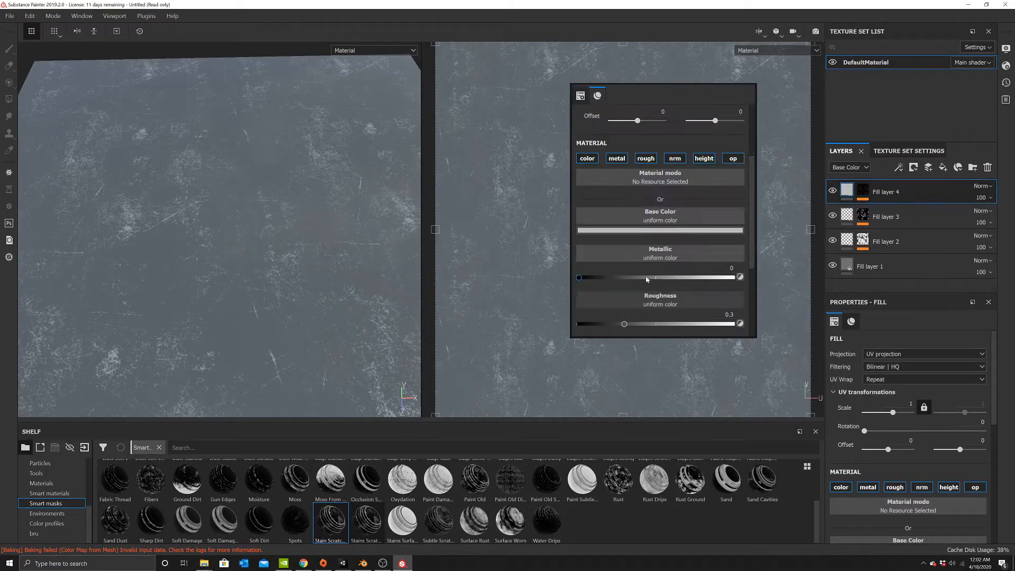
drag(636, 291, 738, 292)
scroll(661, 222, up, 1)
click(617, 157)
click(675, 158)
click(702, 159)
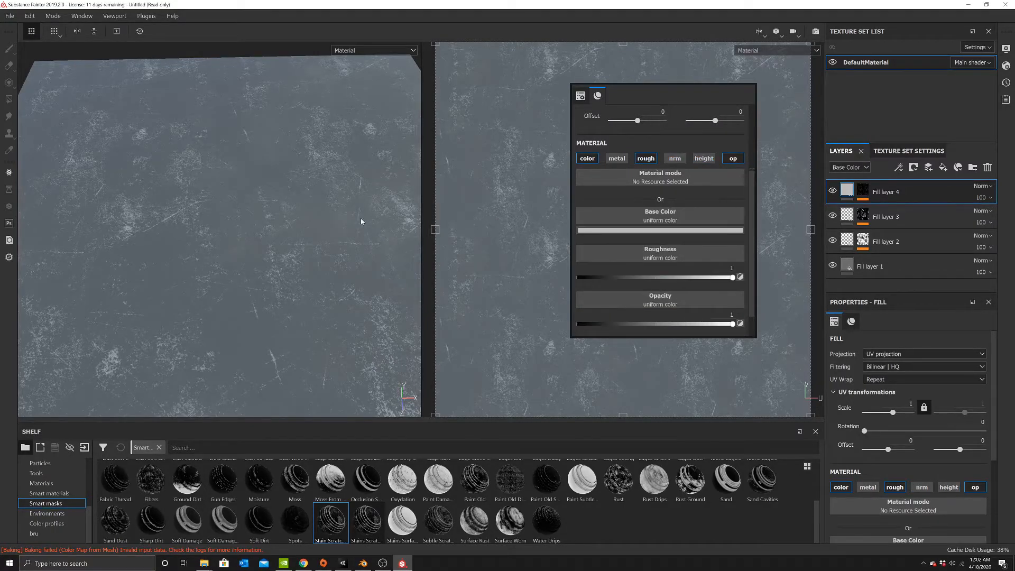
Turn the height channel back on for the scratches layer and set its height to -0.01.
scroll(300, 214, down, 1)
alt+drag(292, 219, 341, 202)
right_click(599, 267)
scroll(602, 296, down, 1)
scroll(328, 275, up, 5)
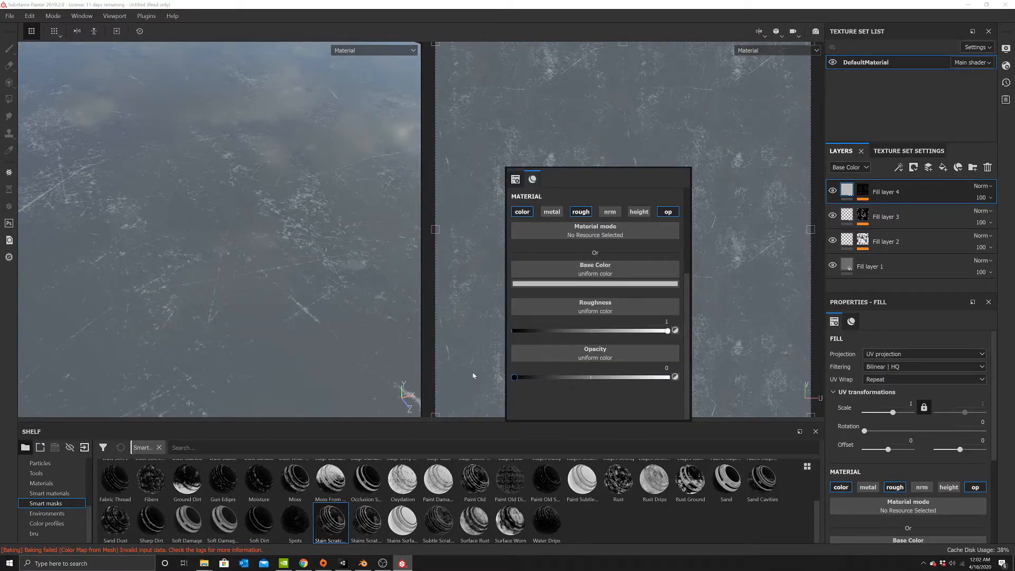
click(639, 212)
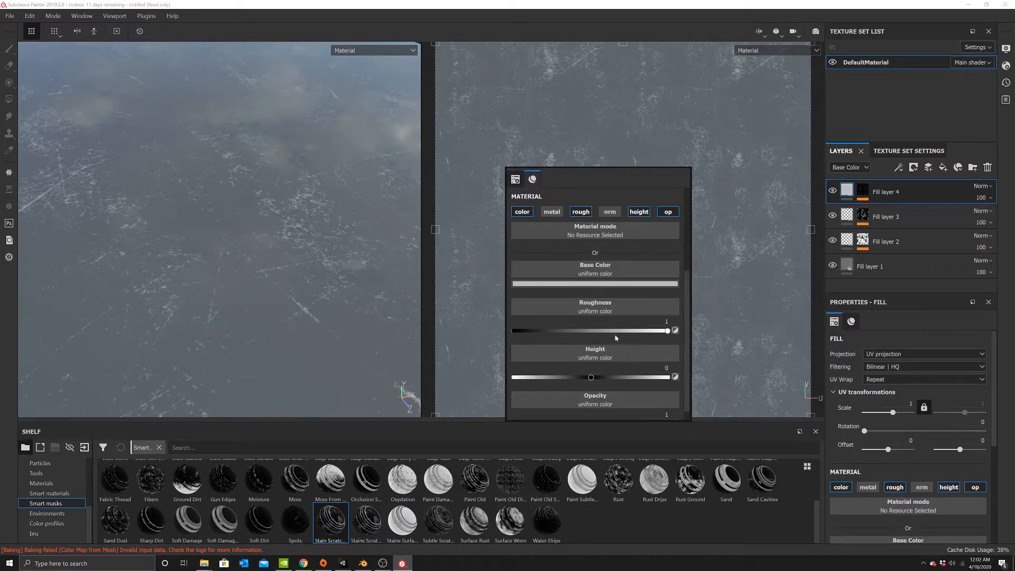
drag(587, 377, 591, 376)
click(667, 368)
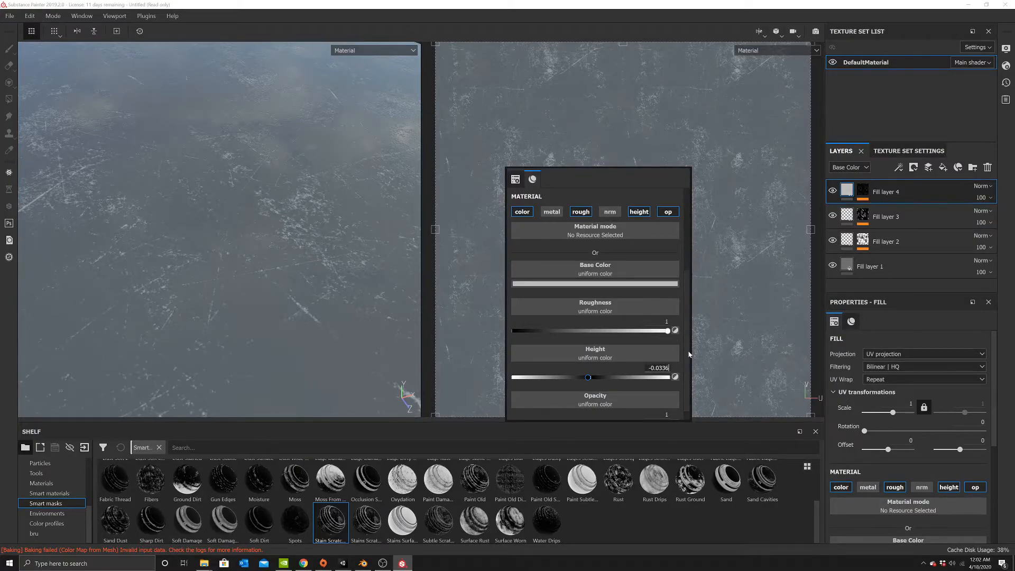
text(1)
key(Return)
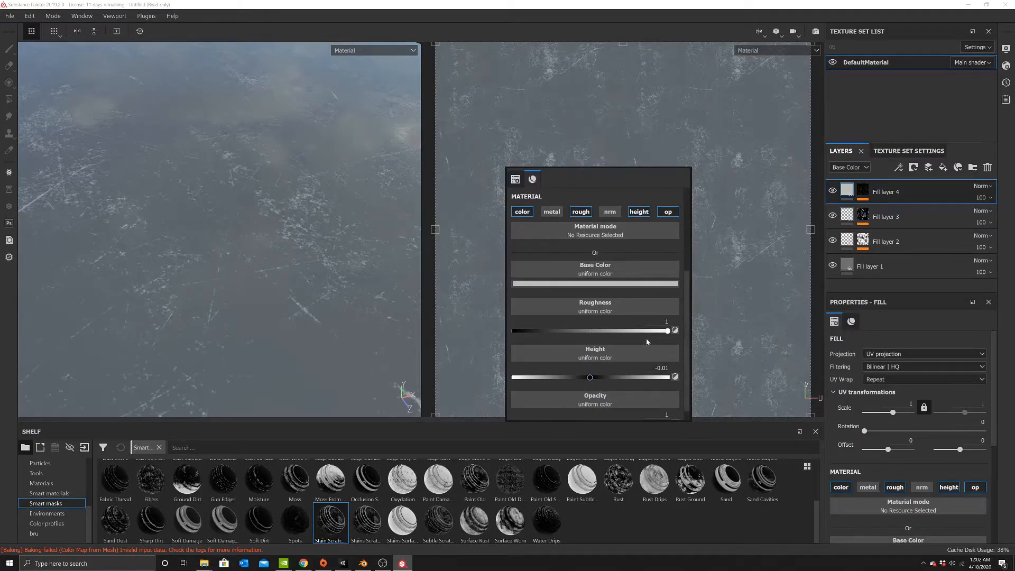
Lower the layer opacity of Fill layer 4 to 31 to soften the scratches.
click(255, 212)
alt+drag(412, 226, 284, 222)
right_click(551, 179)
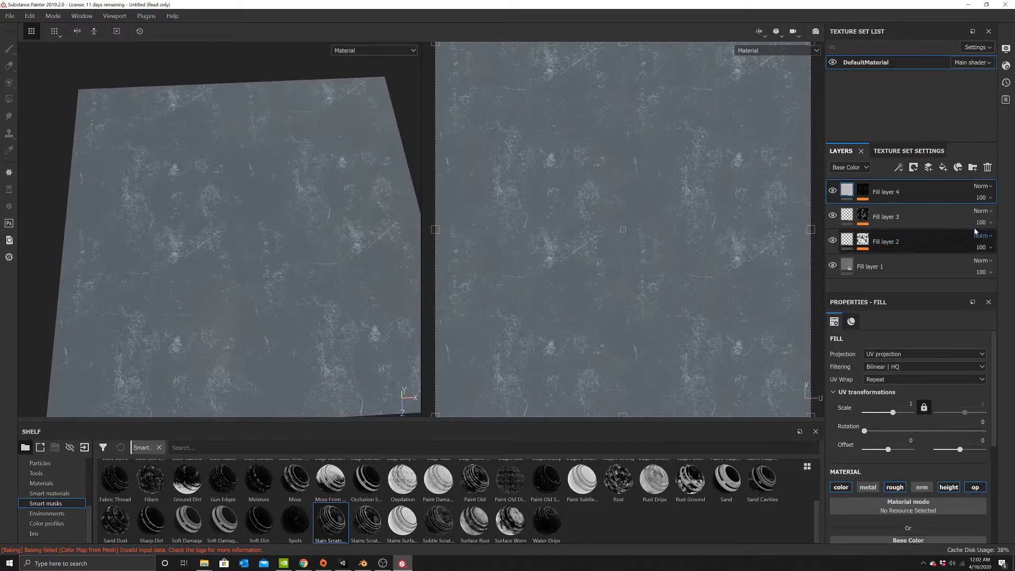
click(981, 197)
click(978, 216)
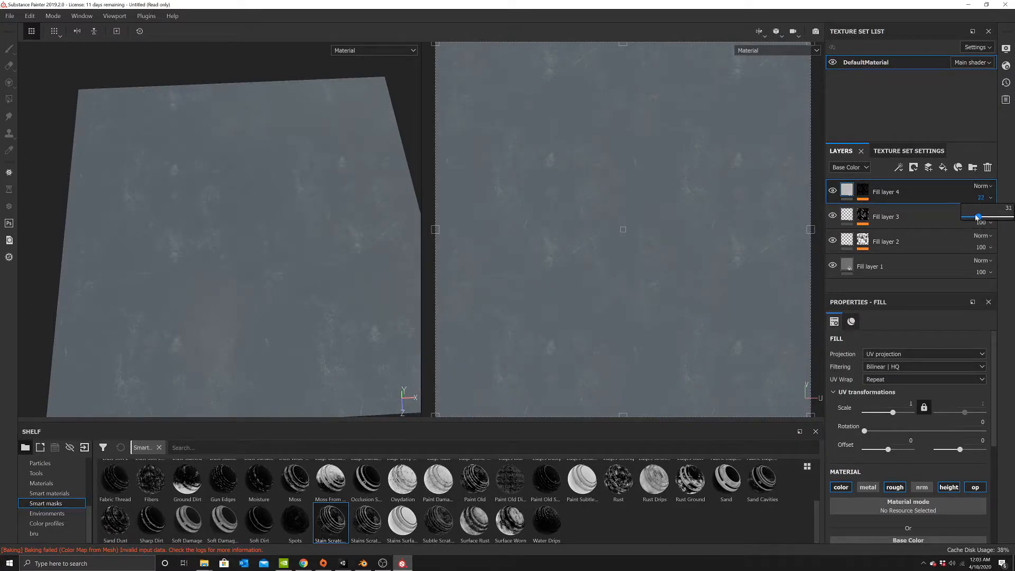
mouse_move(976, 217)
mouse_down()
mouse_move(1010, 216)
mouse_move(967, 217)
mouse_move(982, 217)
mouse_up()
click(977, 212)
click(738, 185)
Examine the softened scratches and reflections on the plane from several angles.
scroll(267, 171, down, 2)
mouse_move(270, 175)
alt+mouse_down()
mouse_move(281, 201)
mouse_move(415, 134)
mouse_move(331, 163)
mouse_move(281, 197)
mouse_move(275, 238)
mouse_move(192, 144)
mouse_move(129, 124)
mouse_move(261, 172)
alt+mouse_up()
scroll(246, 206, up, 3)
alt+drag(246, 207, 327, 204)
alt+middle_drag(303, 227, 270, 225)
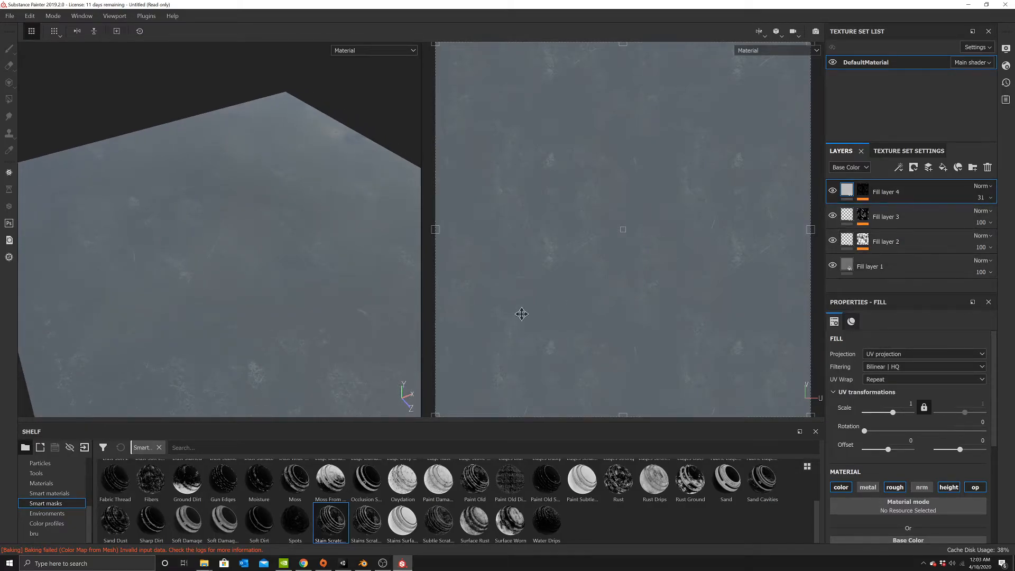
alt+drag(315, 304, 236, 305)
mouse_move(313, 268)
alt+mouse_down()
mouse_move(306, 277)
mouse_move(274, 240)
mouse_move(277, 262)
alt+mouse_up()
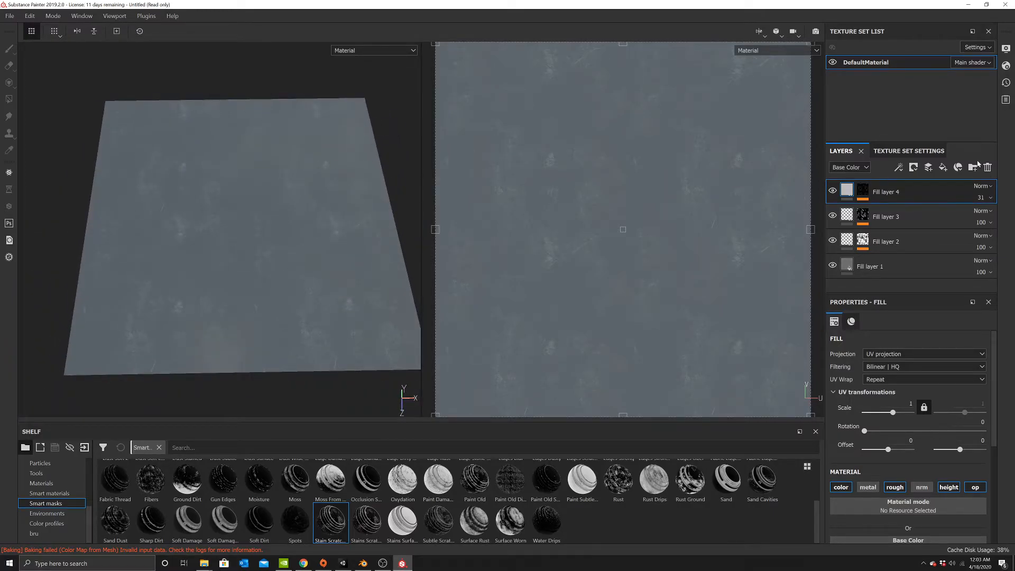
Create a folder at the top of the layer stack and name it Details.
click(915, 241)
click(953, 193)
click(972, 167)
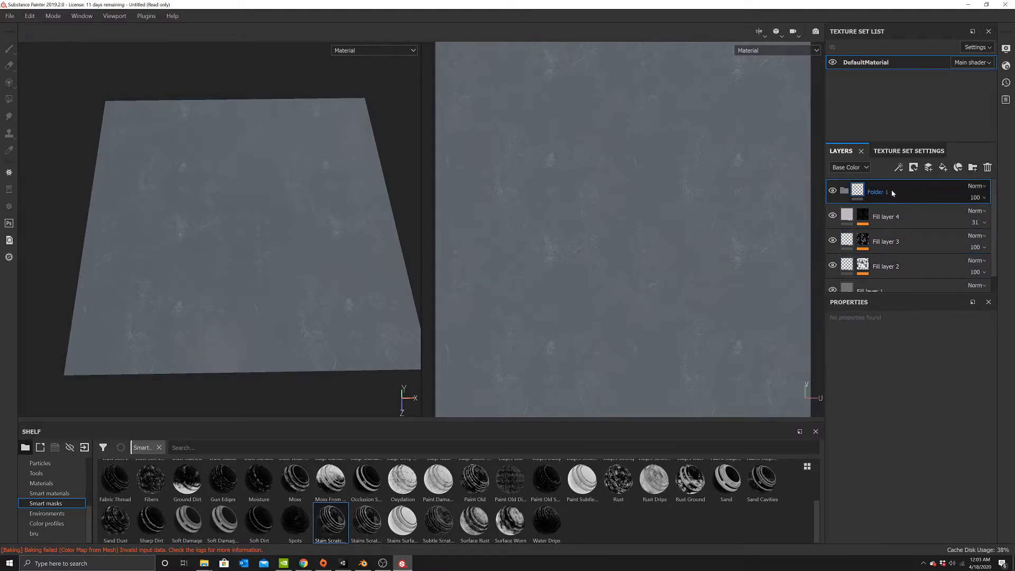
double_click(900, 194)
text(Detail)
key(Return)
Move Fill layers 2, 3 and 4 into the Details folder.
click(888, 216)
shift+click(898, 267)
drag(888, 220, 919, 191)
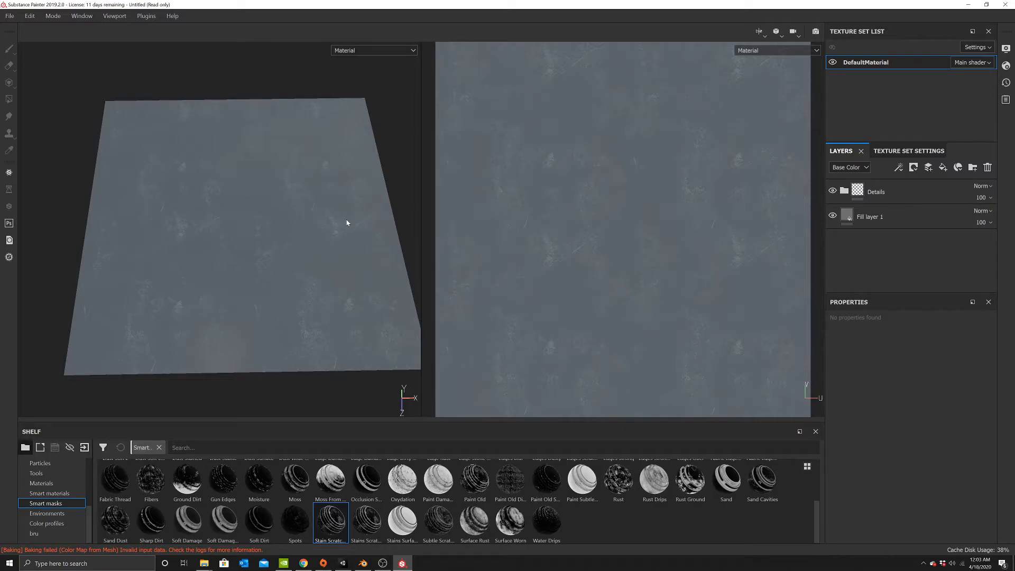
Hide the Details folder, add a new fill layer directly above Fill layer 1 and open its material properties.
click(869, 219)
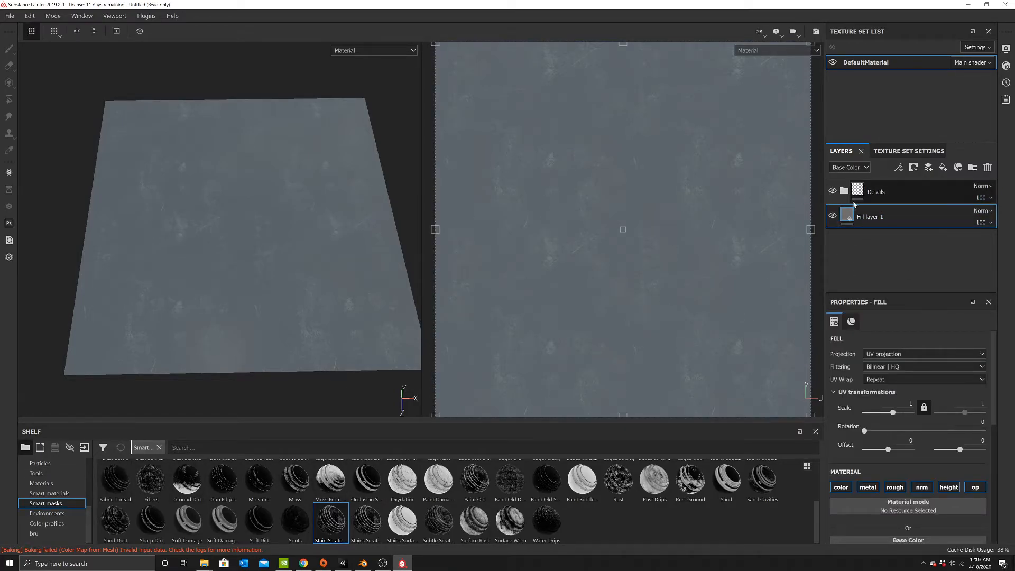
click(833, 190)
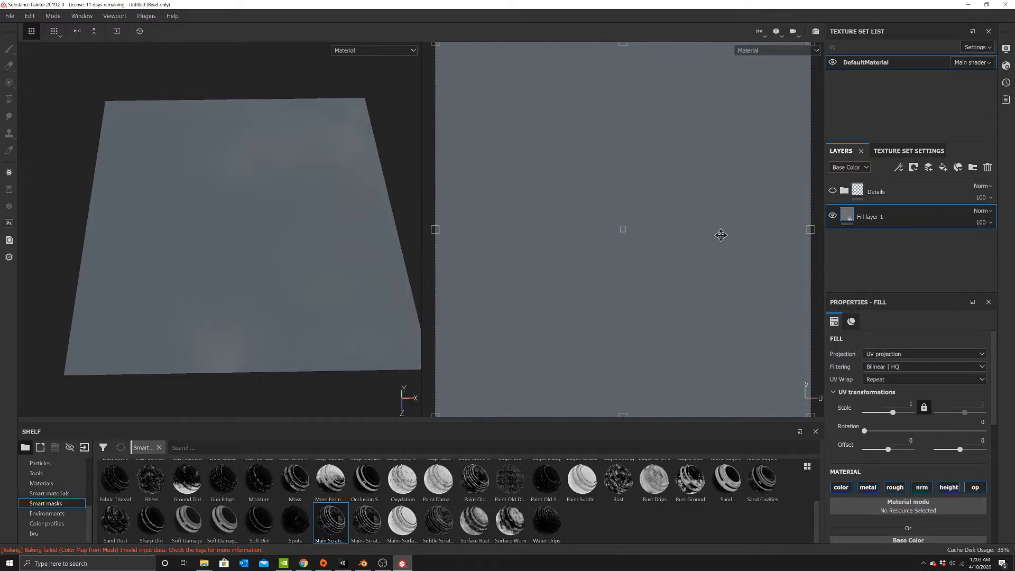
click(944, 167)
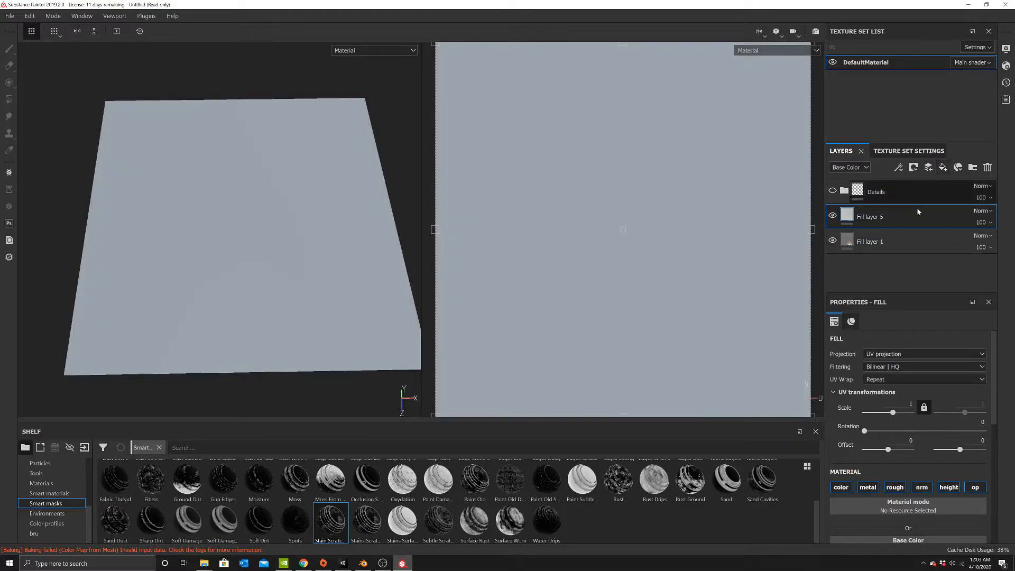
key(p)
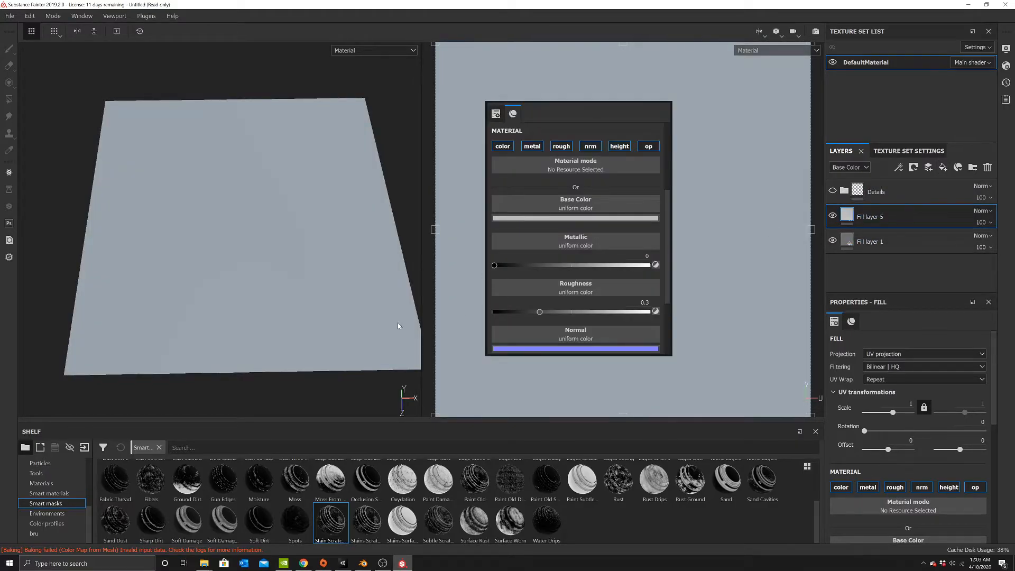
Find the Hexagon Dots pattern among the shelf's procedurals and assign it to the opacity channel of Fill layer 5.
scroll(59, 468, up, 4)
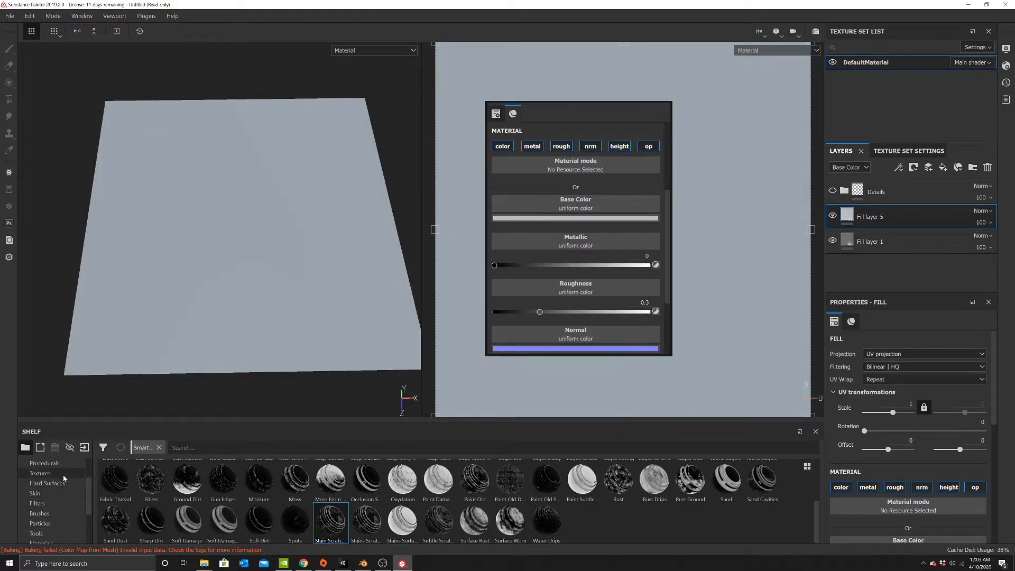
click(53, 463)
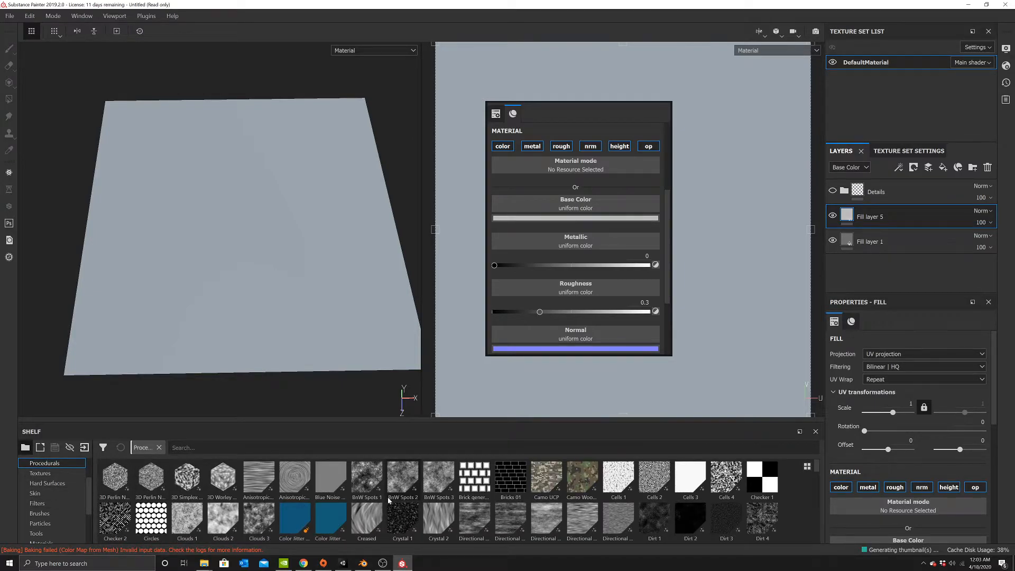
scroll(381, 499, down, 2)
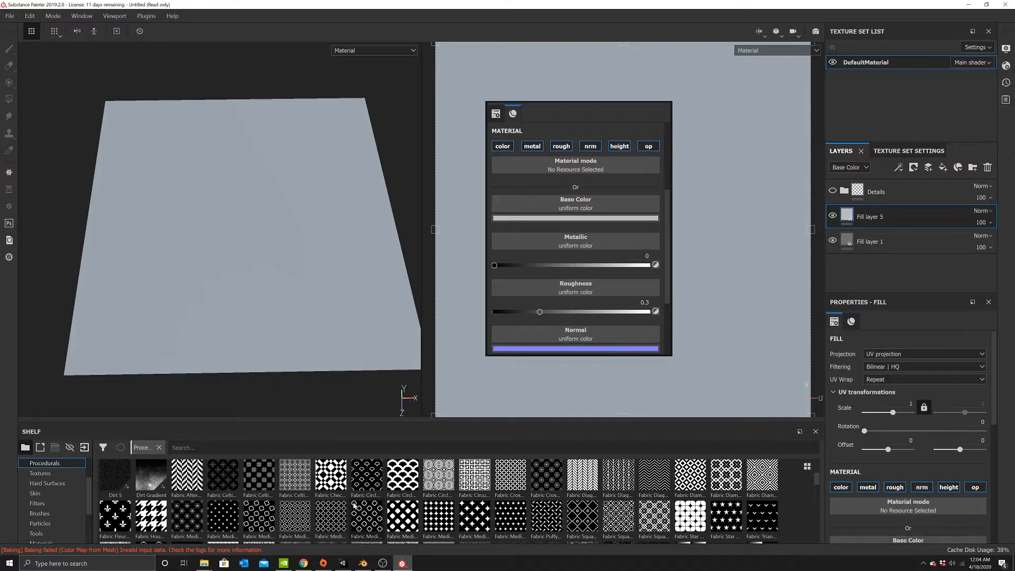
scroll(353, 503, down, 5)
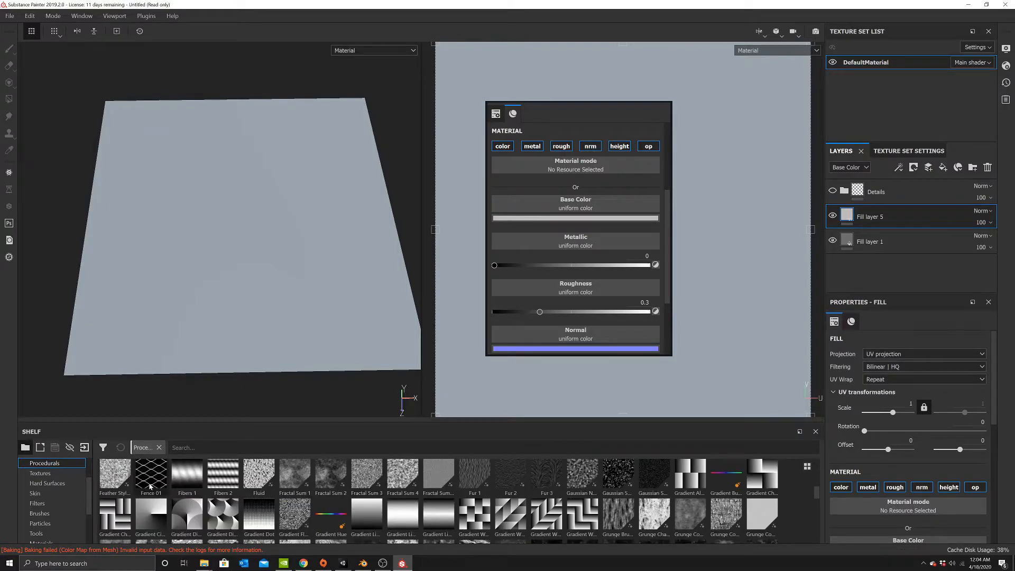
scroll(406, 496, down, 2)
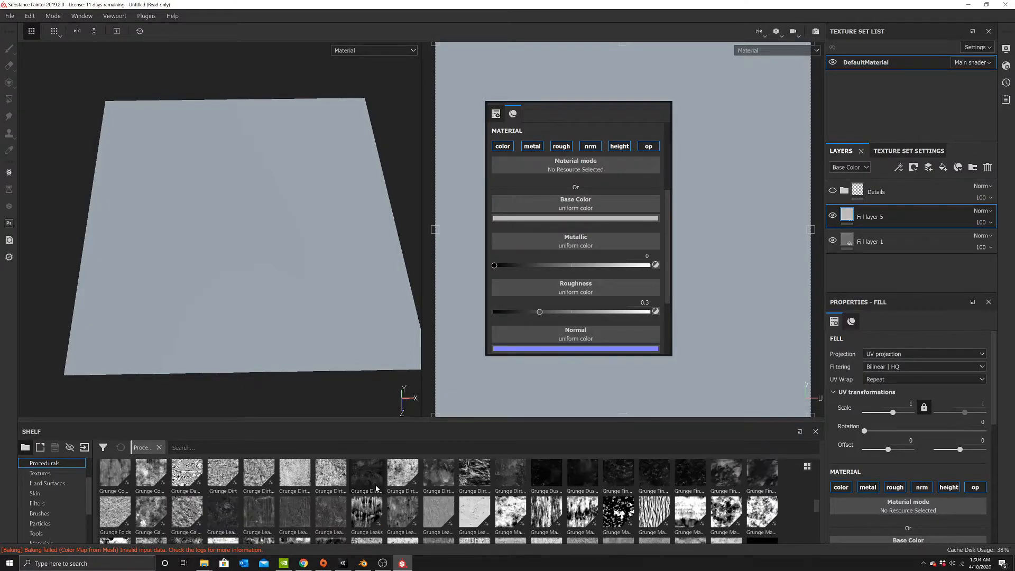
scroll(406, 495, down, 3)
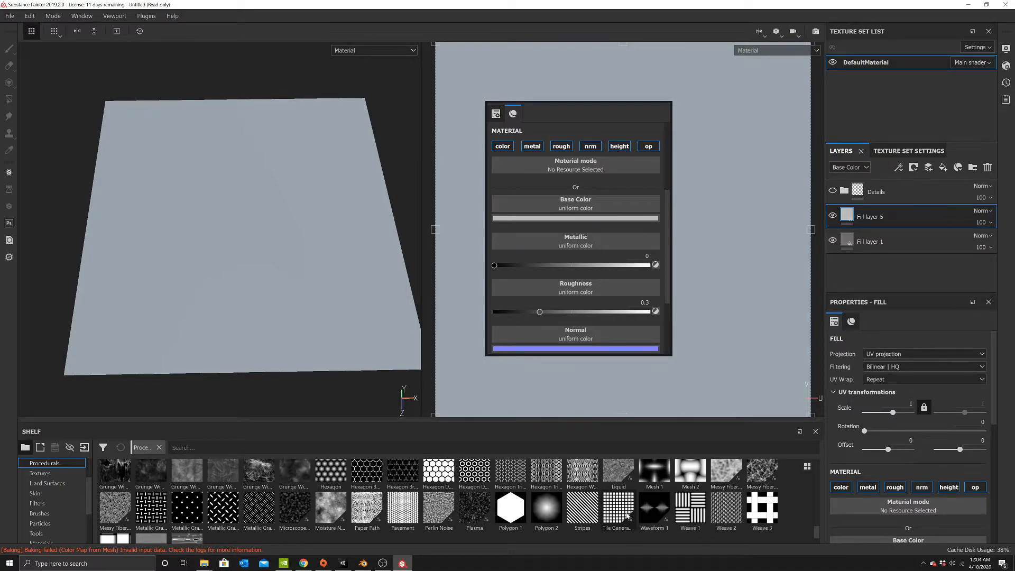
mouse_move(627, 514)
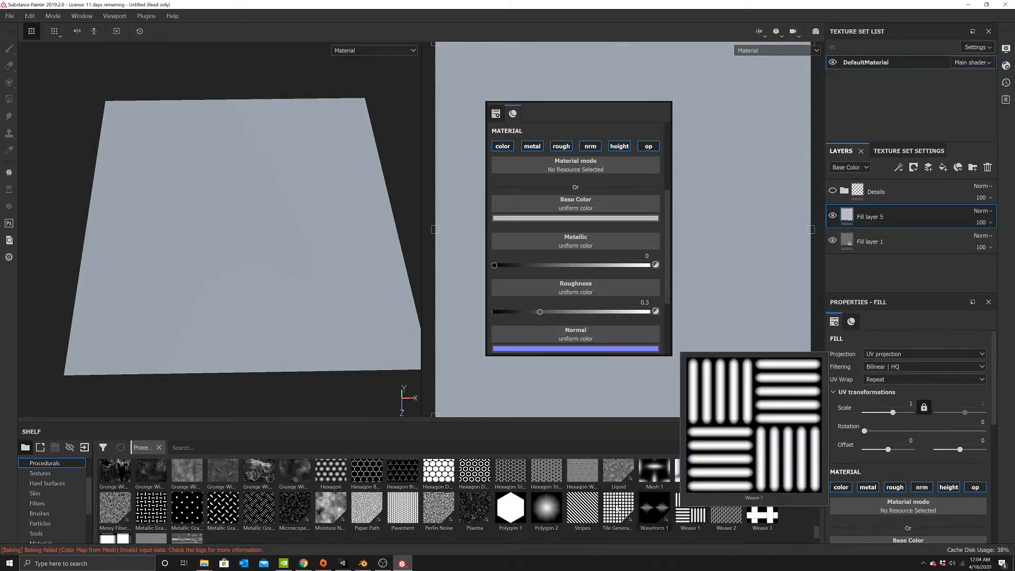
mouse_move(416, 481)
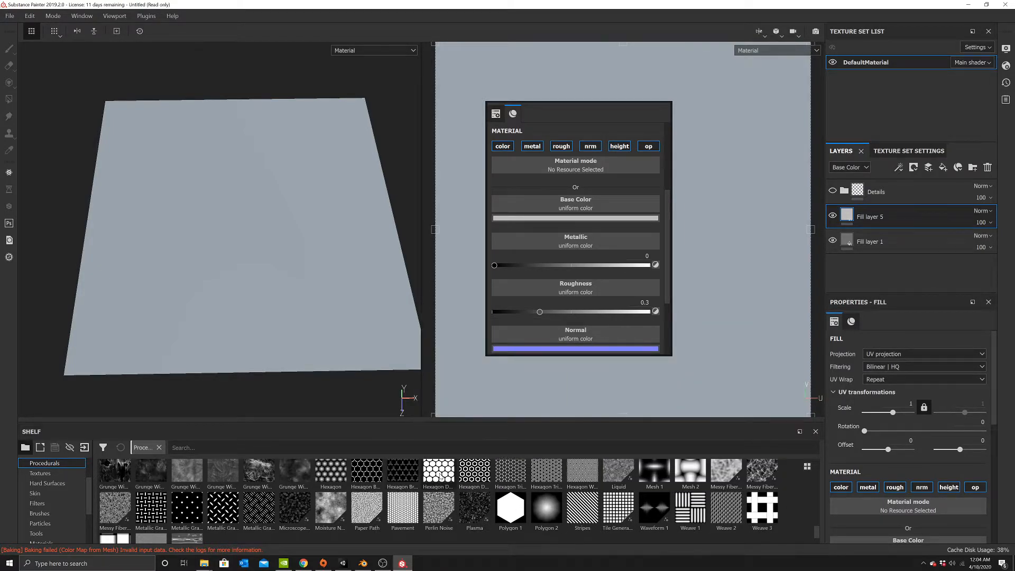
mouse_move(442, 471)
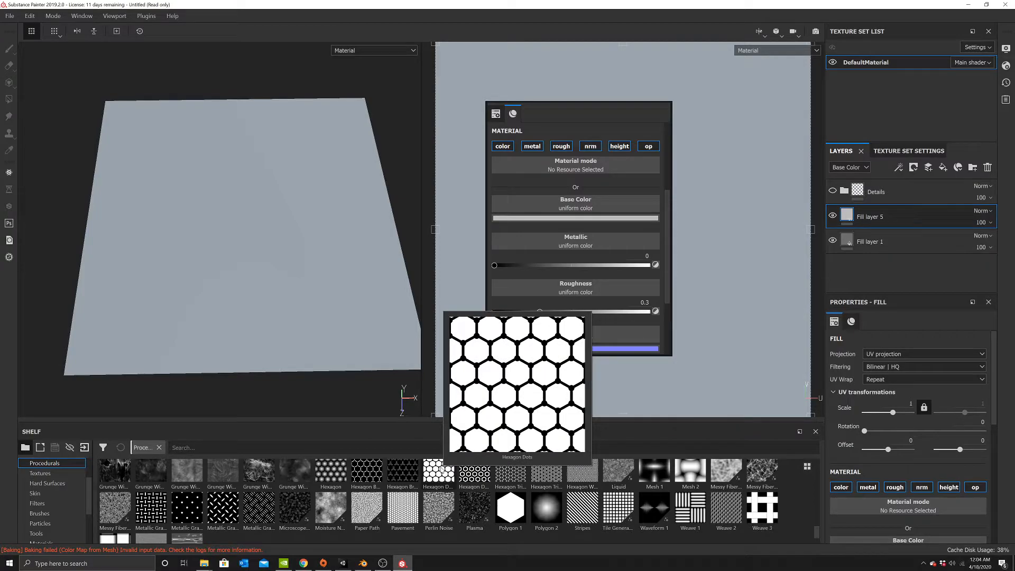
scroll(433, 479, down, 1)
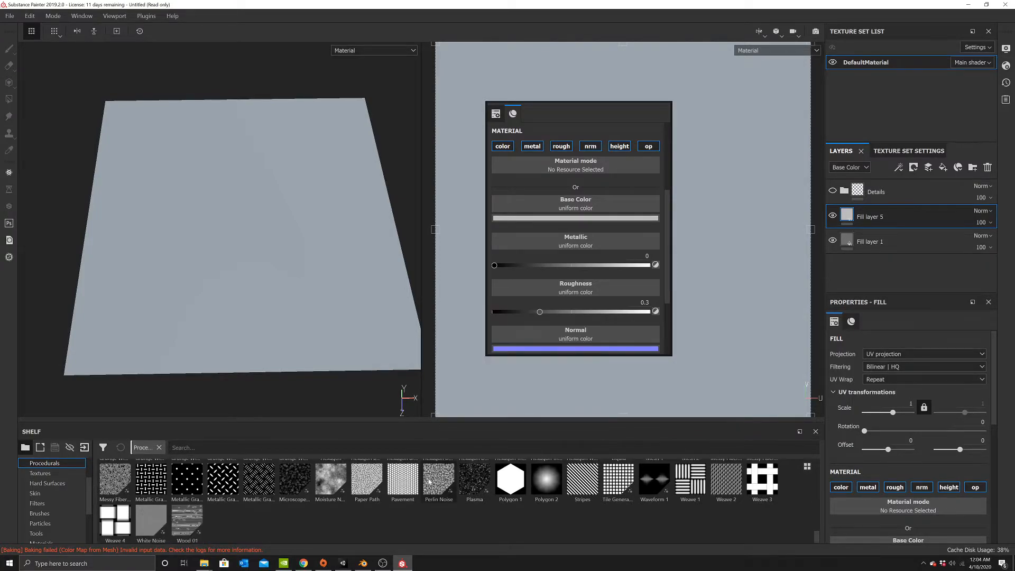
scroll(429, 481, up, 2)
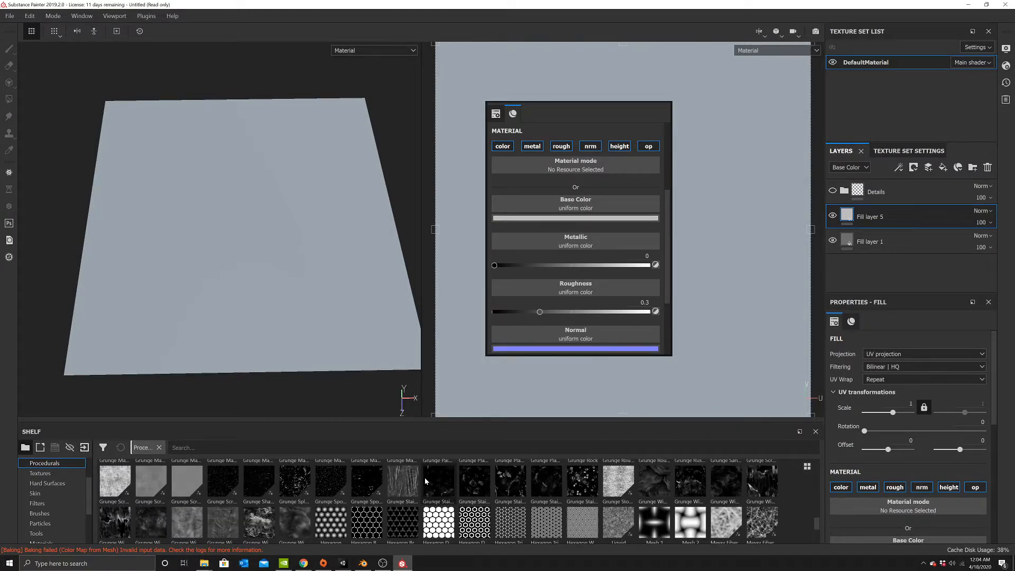
scroll(553, 243, down, 3)
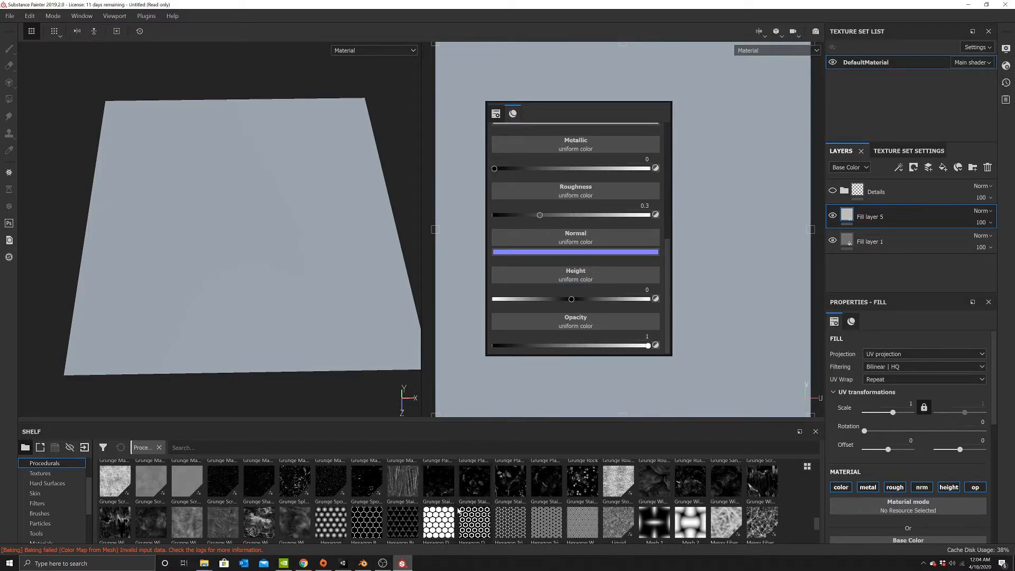
drag(438, 521, 589, 321)
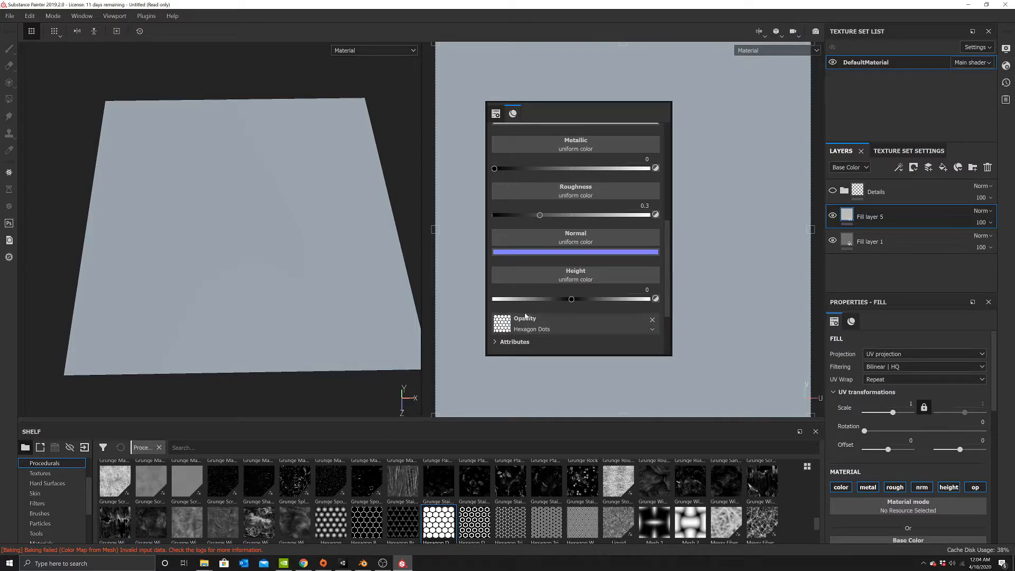
Try inverting the Hexagon Dots pattern in the opacity channel, and turn the inversion back off.
scroll(526, 315, down, 2)
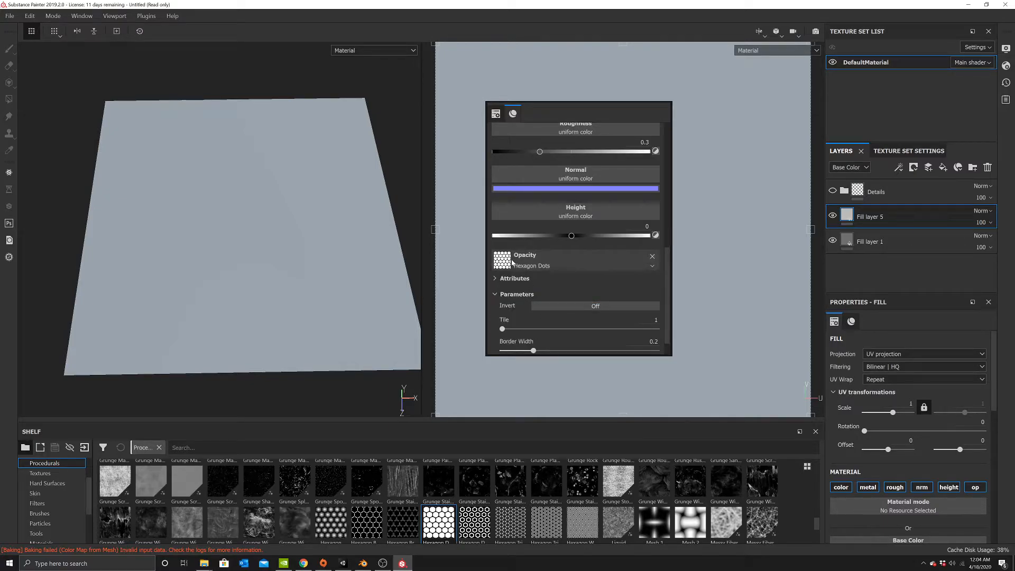
scroll(500, 267, down, 1)
scroll(502, 265, up, 1)
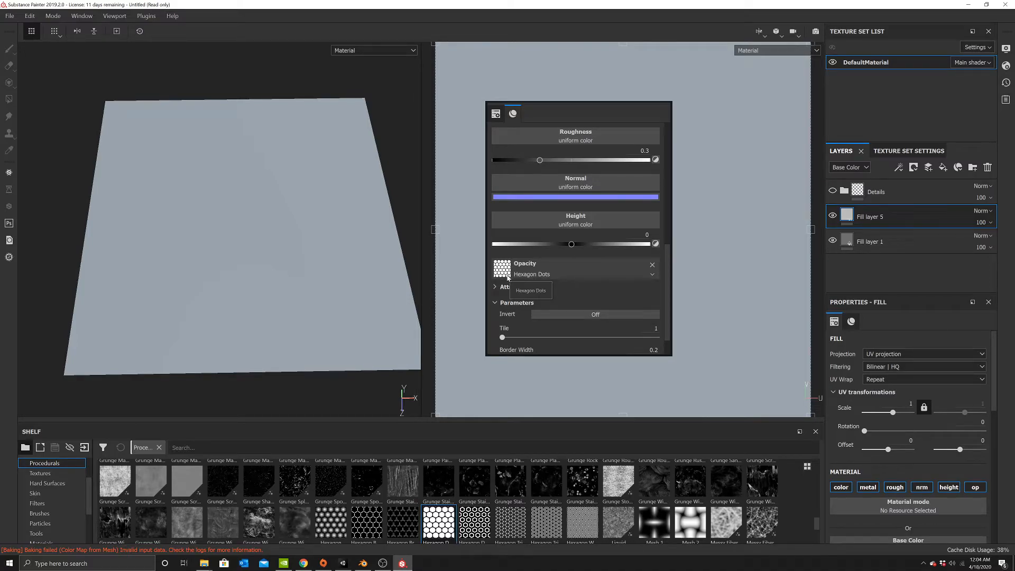
click(554, 315)
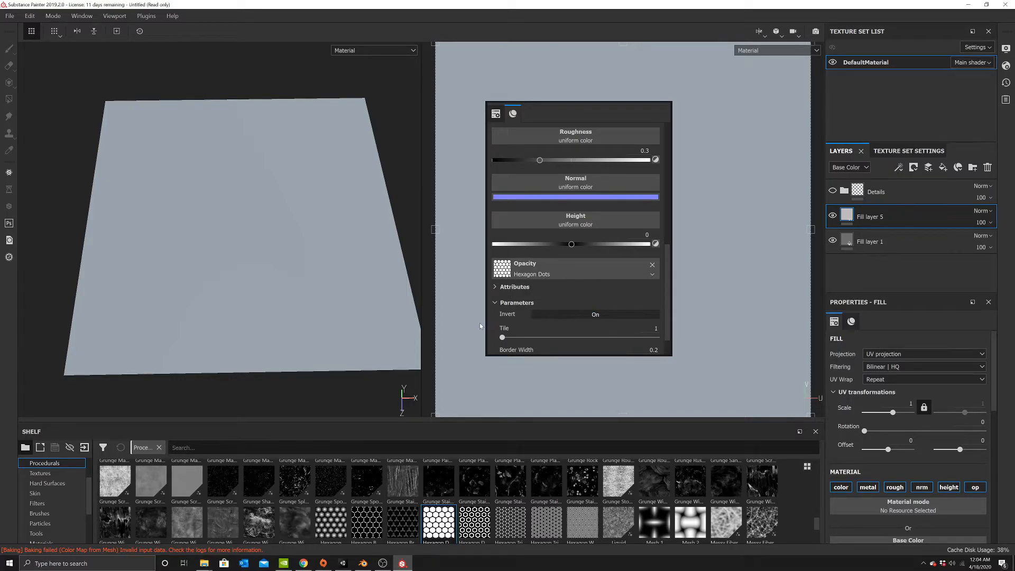
click(556, 314)
scroll(555, 312, down, 1)
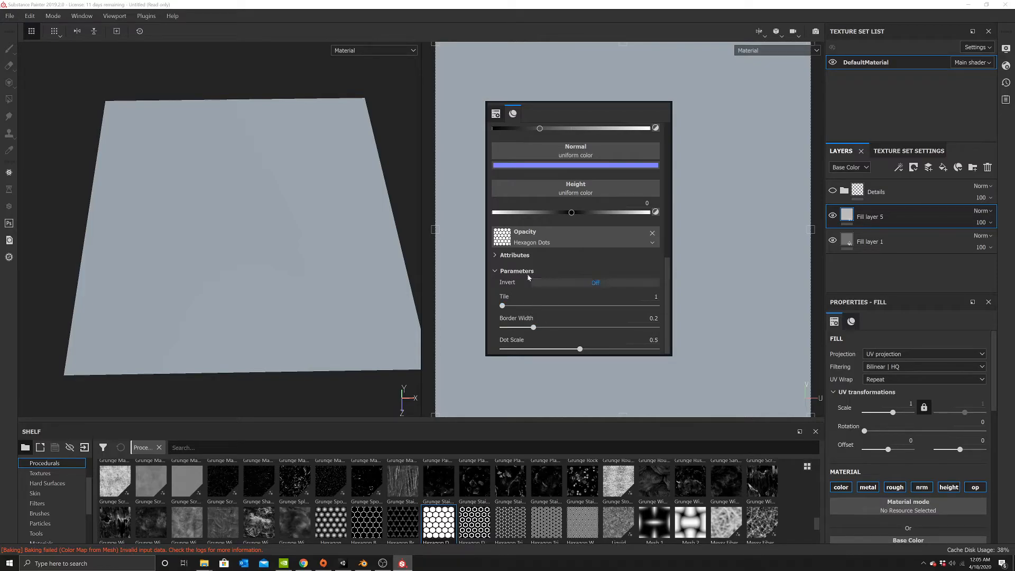
Assign Hexagon Dots to Fill layer 5's base color as well, and invert the pattern in both base color and opacity.
scroll(532, 276, up, 6)
scroll(579, 281, up, 2)
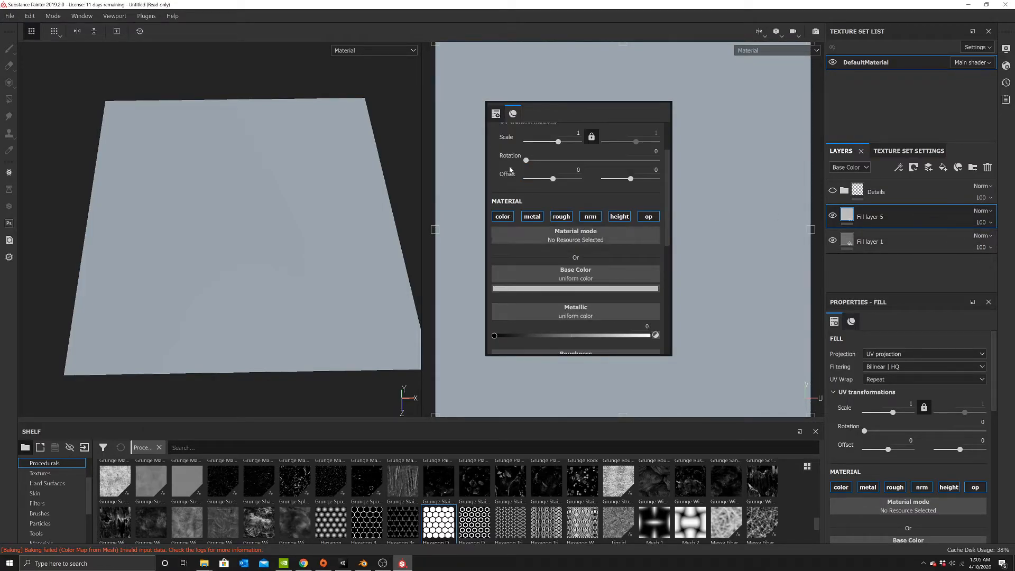
scroll(510, 223, down, 5)
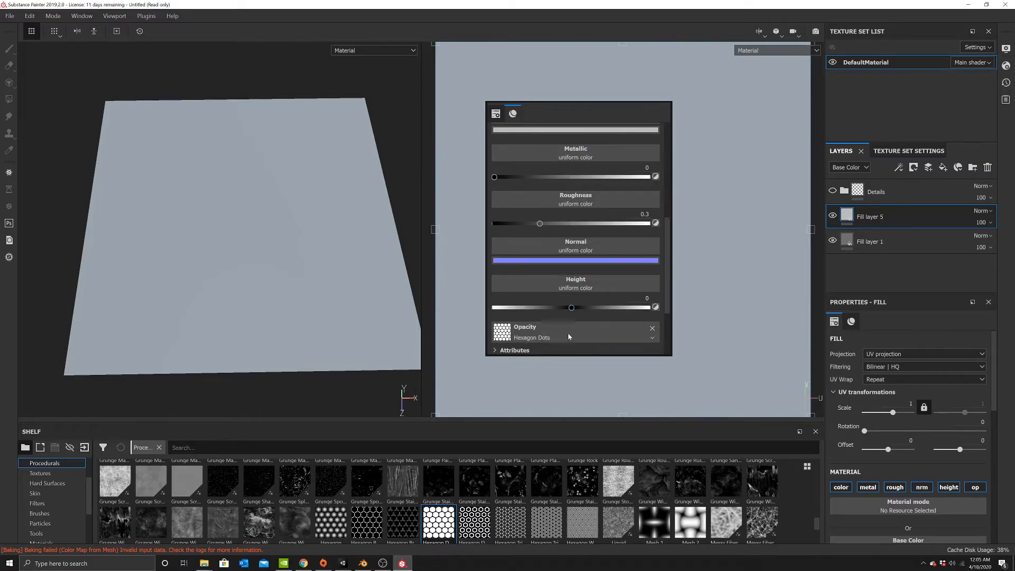
drag(438, 520, 569, 133)
scroll(583, 214, up, 2)
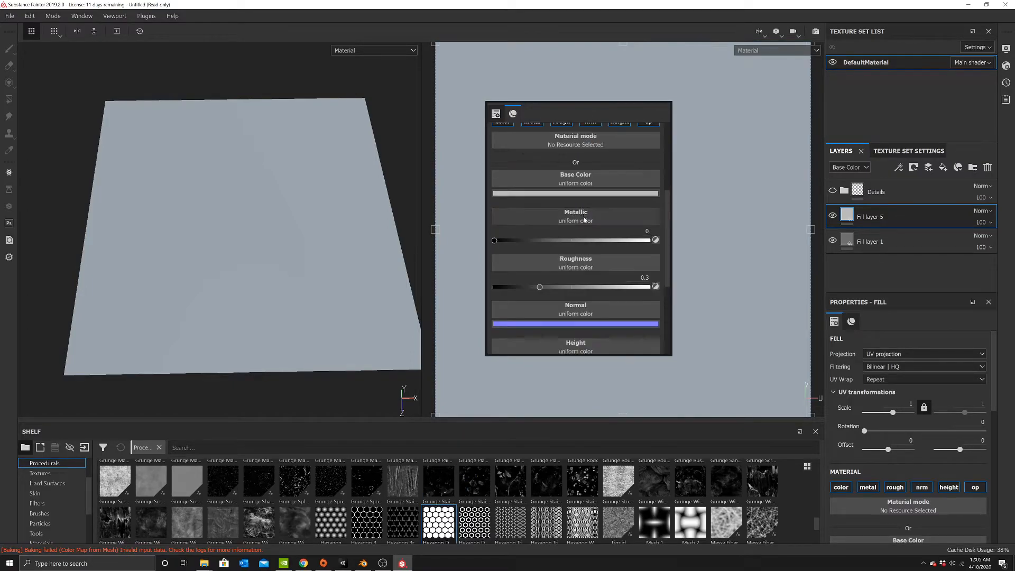
drag(449, 513, 579, 180)
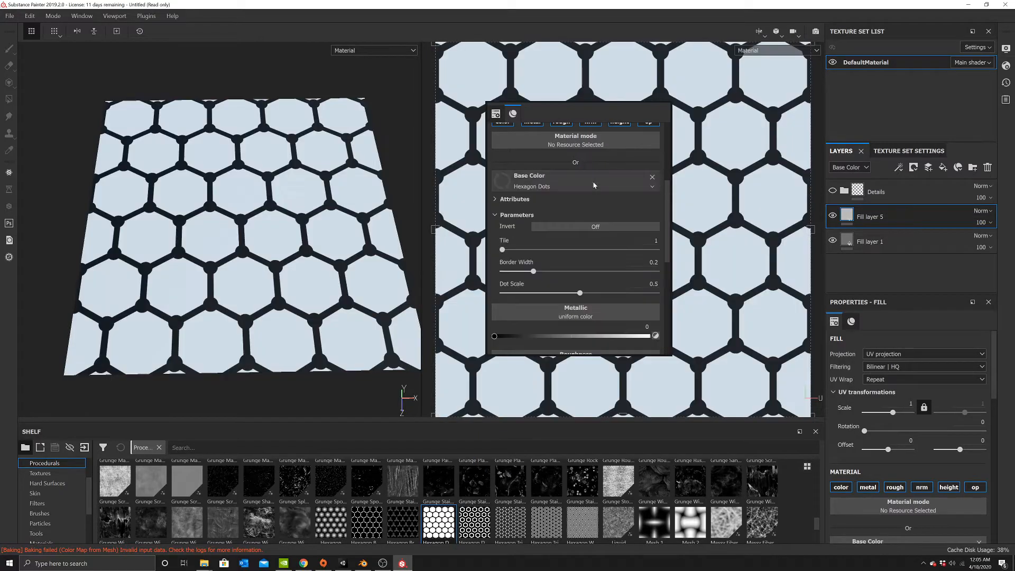
click(546, 224)
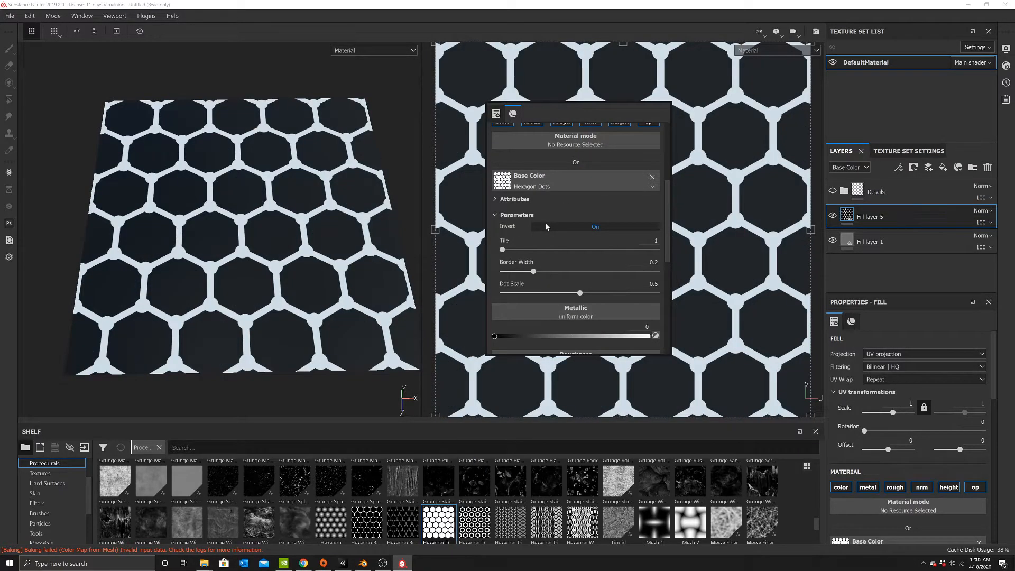
scroll(620, 296, down, 6)
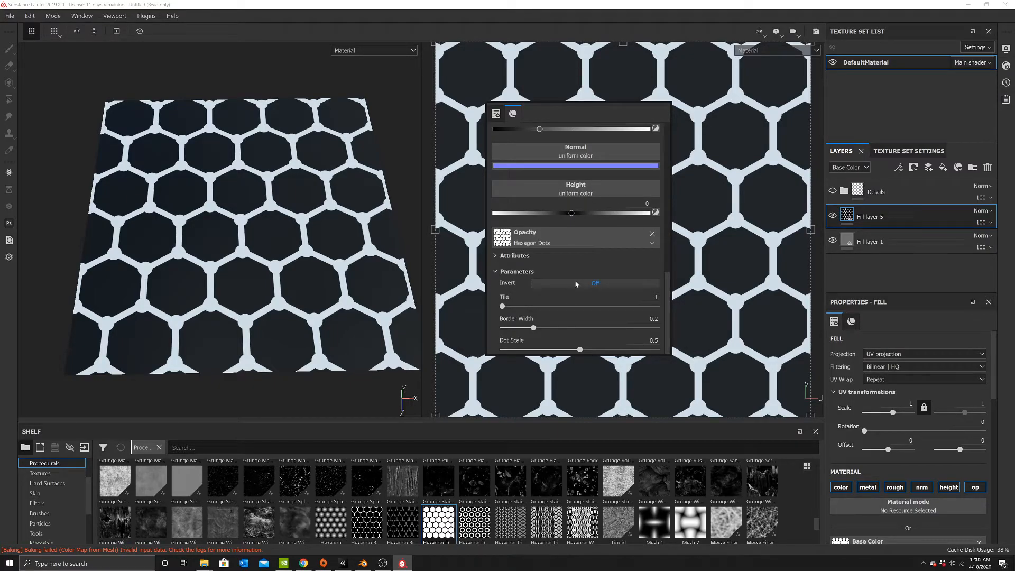
Set the Border Width of the Hexagon Dots pattern in the opacity channel to 0.1.
scroll(575, 281, up, 6)
drag(532, 239, 514, 243)
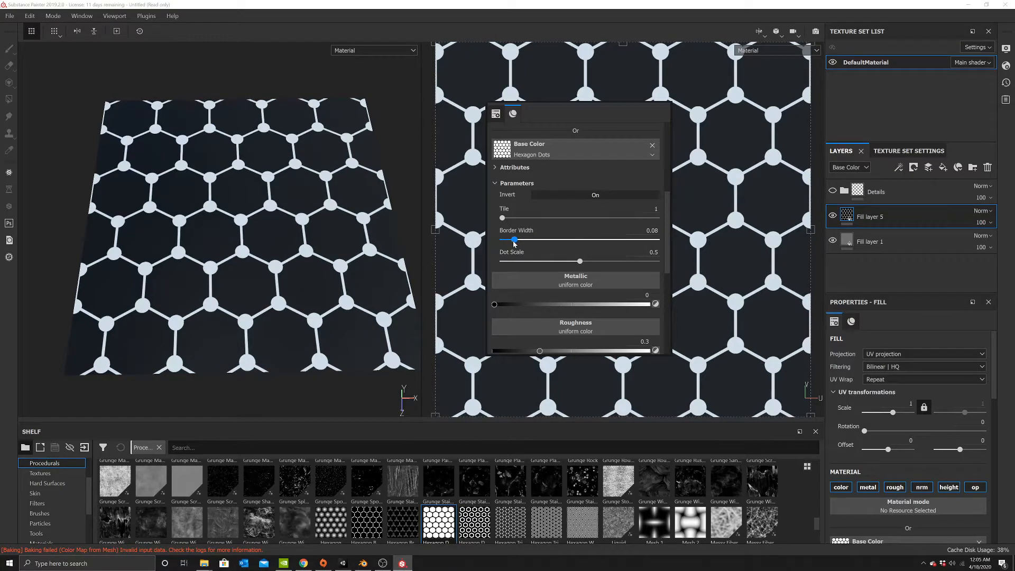
key(ctrl+z)
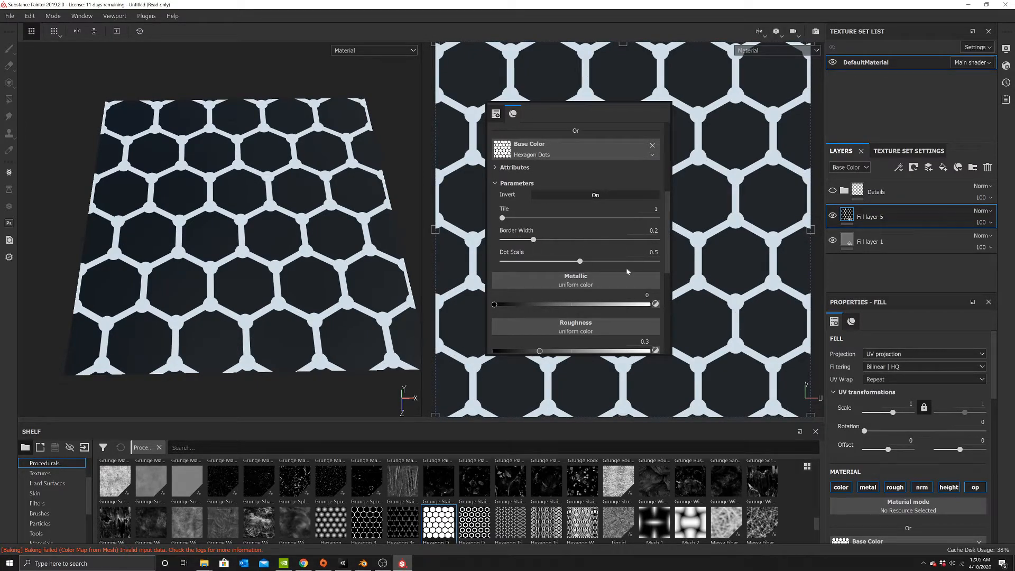
scroll(591, 271, down, 6)
click(656, 319)
key(BackSpace)
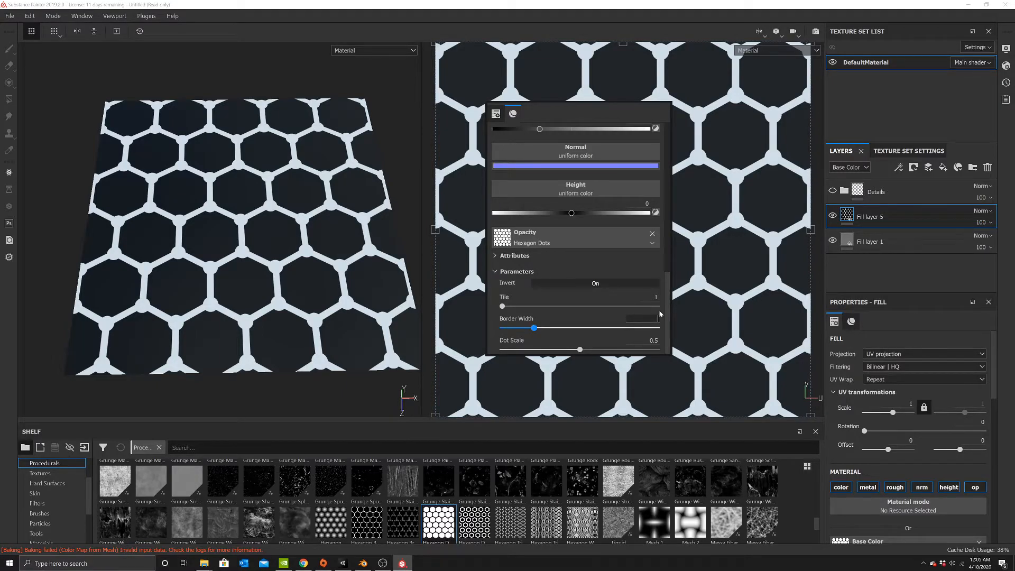
text(.1)
key(Return)
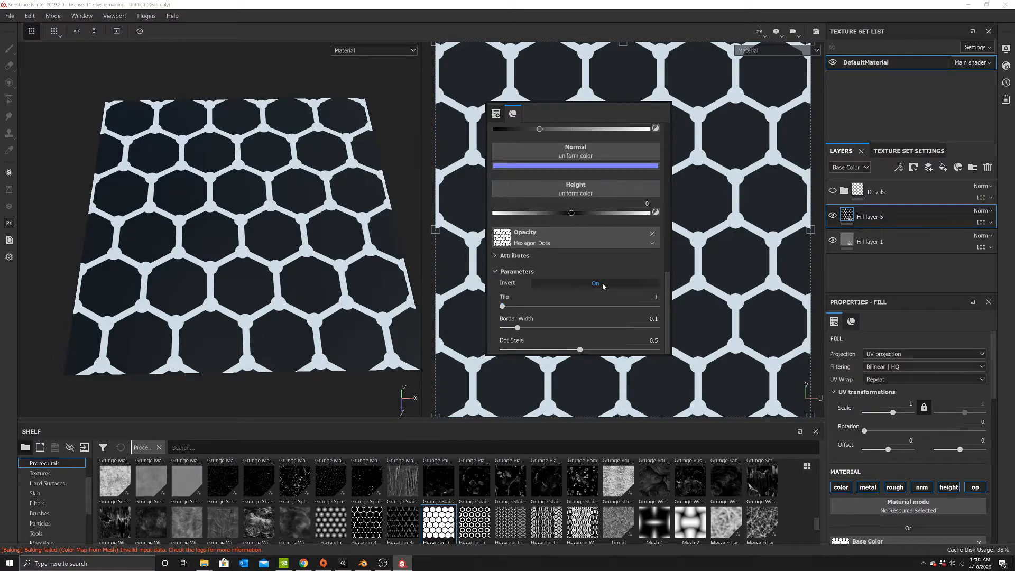
Set the Border Width of the Hexagon Dots pattern in the base color channel to 0.1.
scroll(602, 284, up, 1)
scroll(583, 291, down, 6)
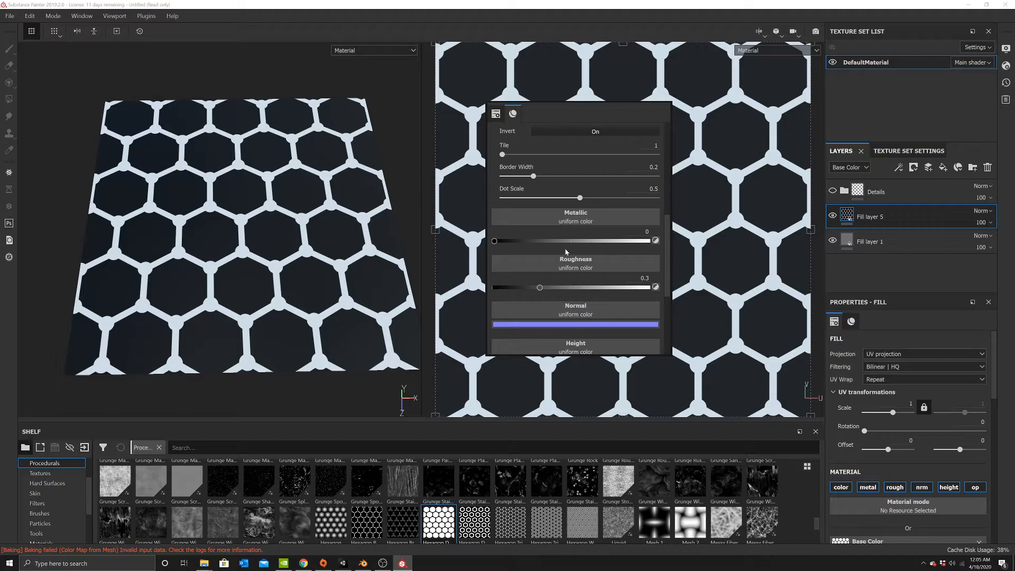
scroll(566, 253, up, 1)
scroll(566, 252, up, 1)
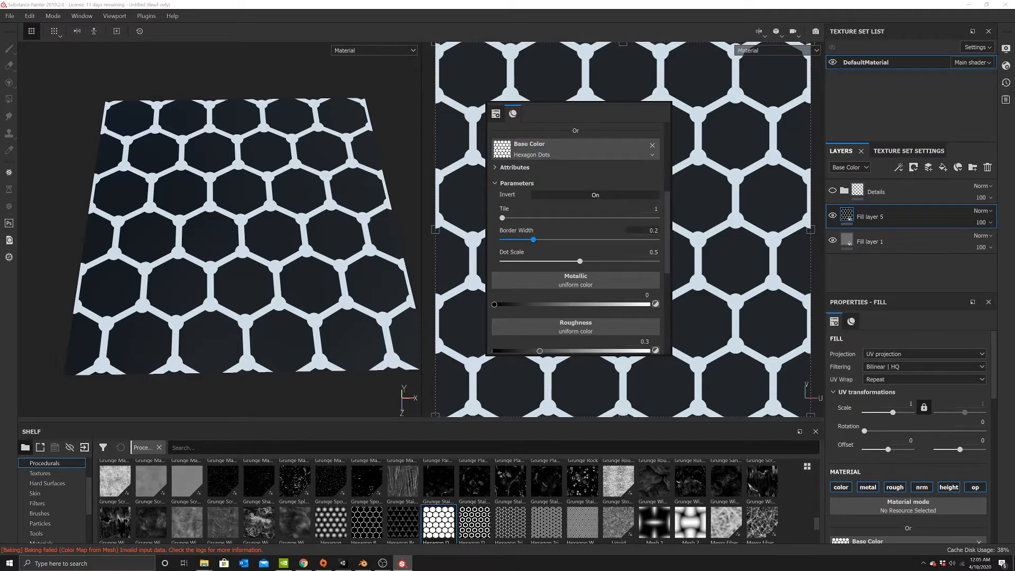
click(658, 228)
text(0.1)
key(Return)
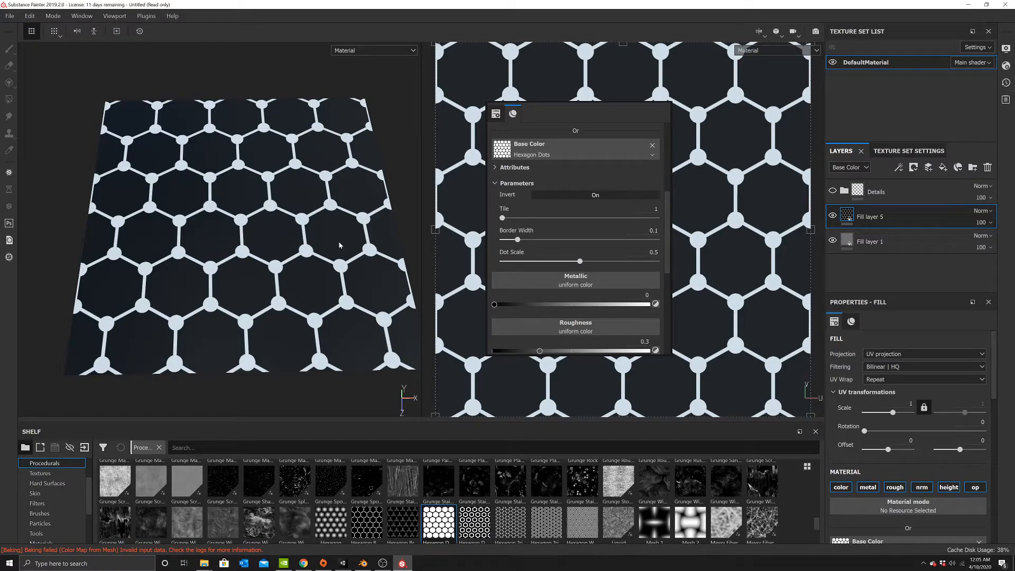
Set the Hexagon Dots pattern's Tile value to 16 in both the base color and opacity channels.
scroll(566, 252, up, 4)
scroll(529, 254, down, 2)
drag(529, 253, 656, 254)
scroll(607, 282, down, 3)
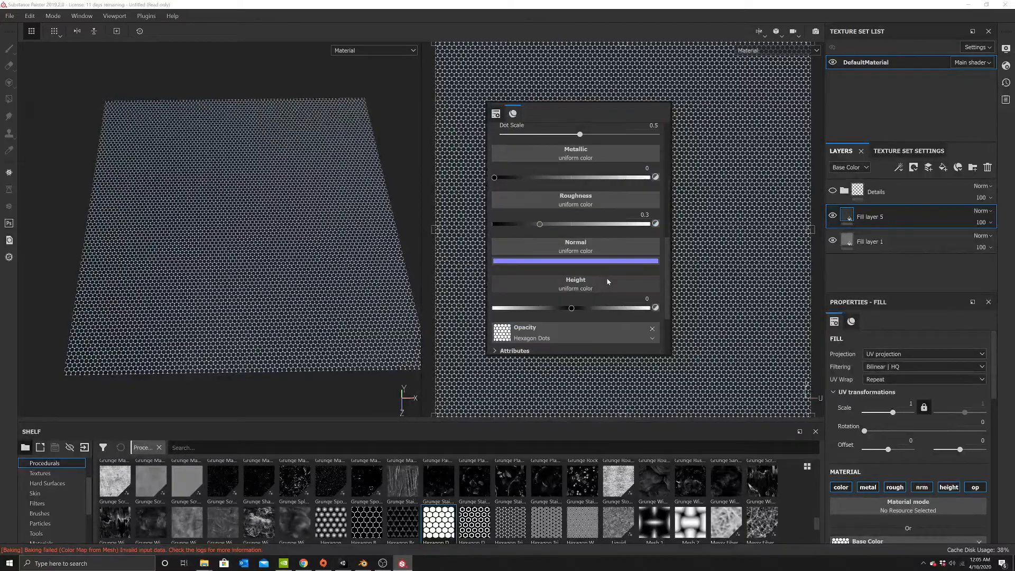
scroll(600, 290, down, 3)
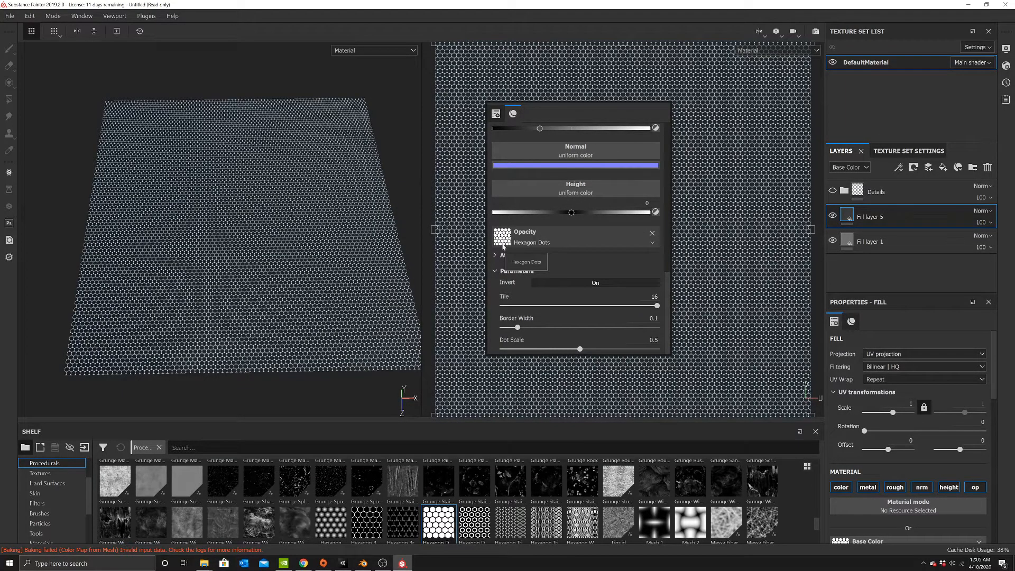
Remove the Hexagon Dots pattern from Fill layer 5's base color and set the uniform base color to black.
scroll(569, 287, up, 5)
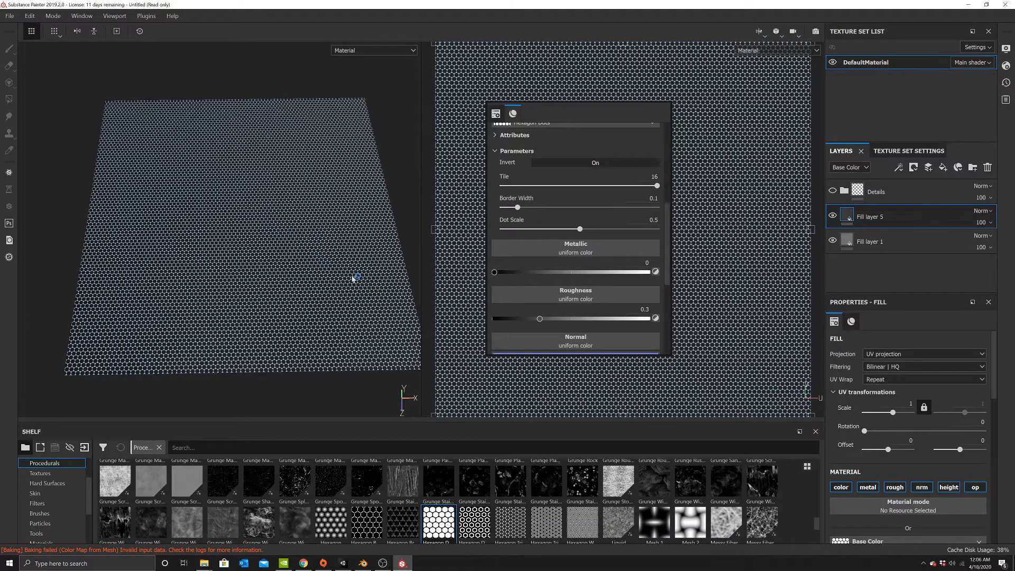
scroll(547, 291, down, 2)
scroll(548, 291, down, 2)
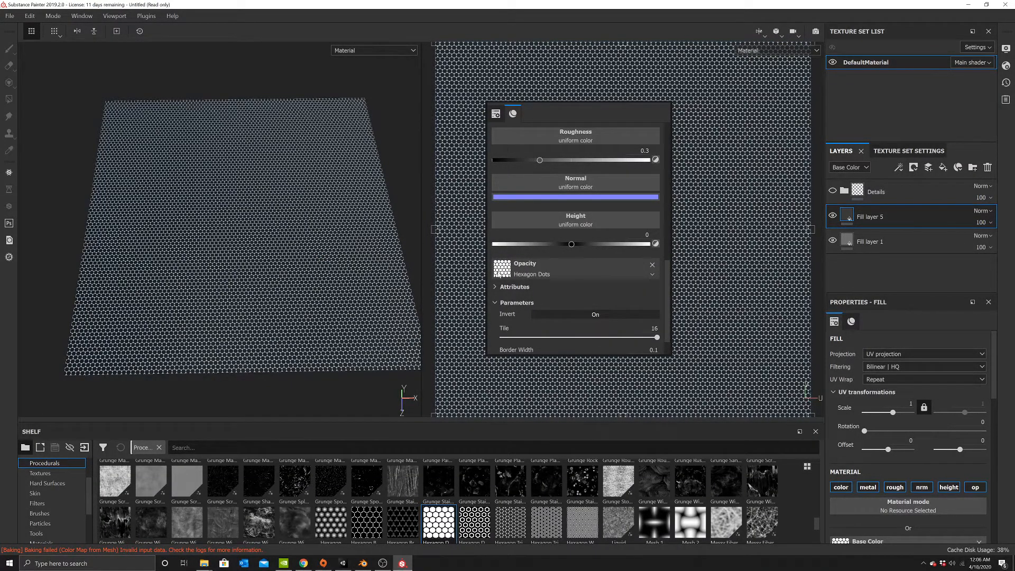
click(593, 314)
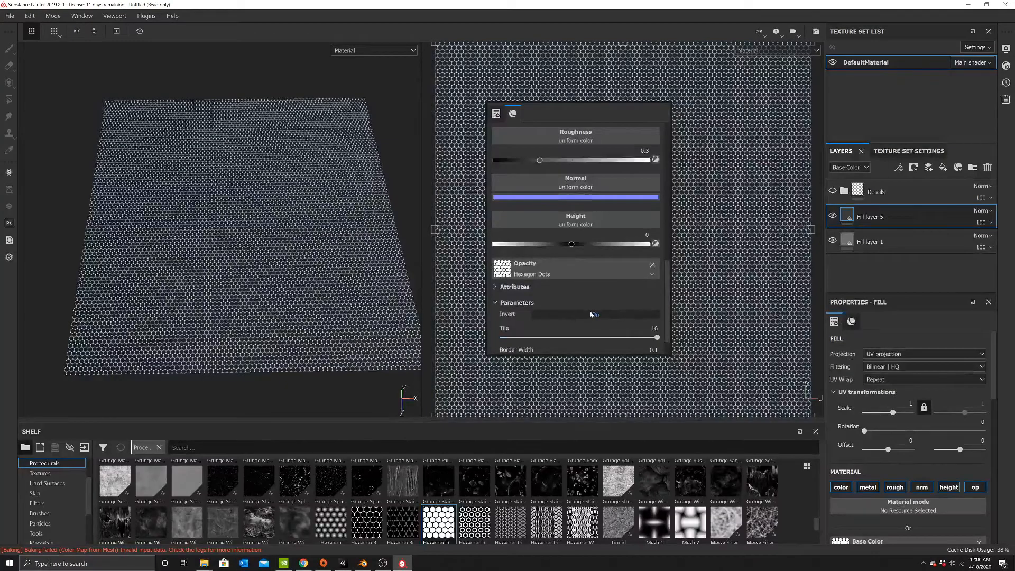
scroll(592, 315, up, 8)
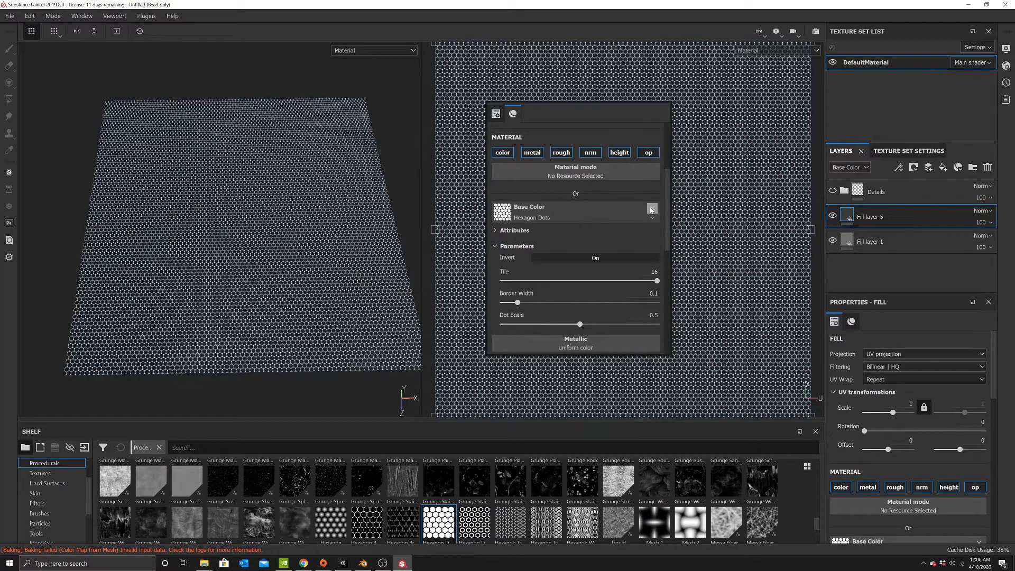
click(651, 210)
click(560, 224)
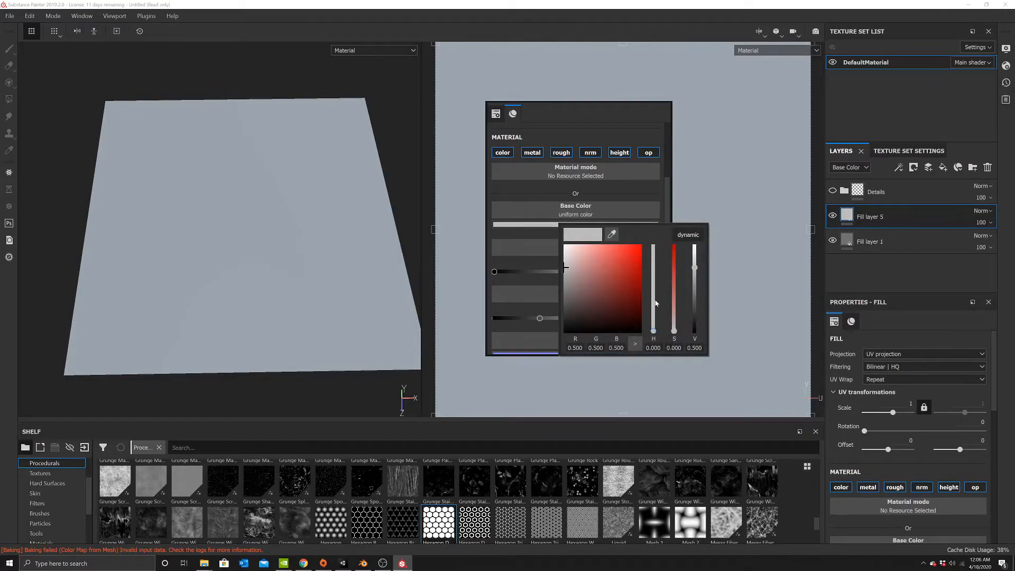
drag(619, 291, 543, 402)
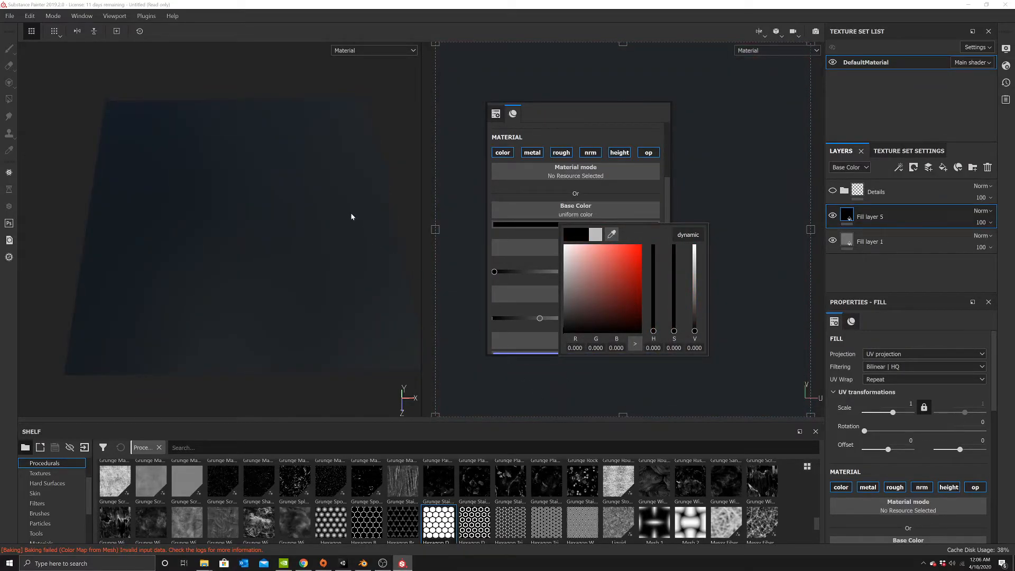
Disable Fill layer 5's metal, rough, nrm and height channels, and make the Details folder visible.
right_click(367, 130)
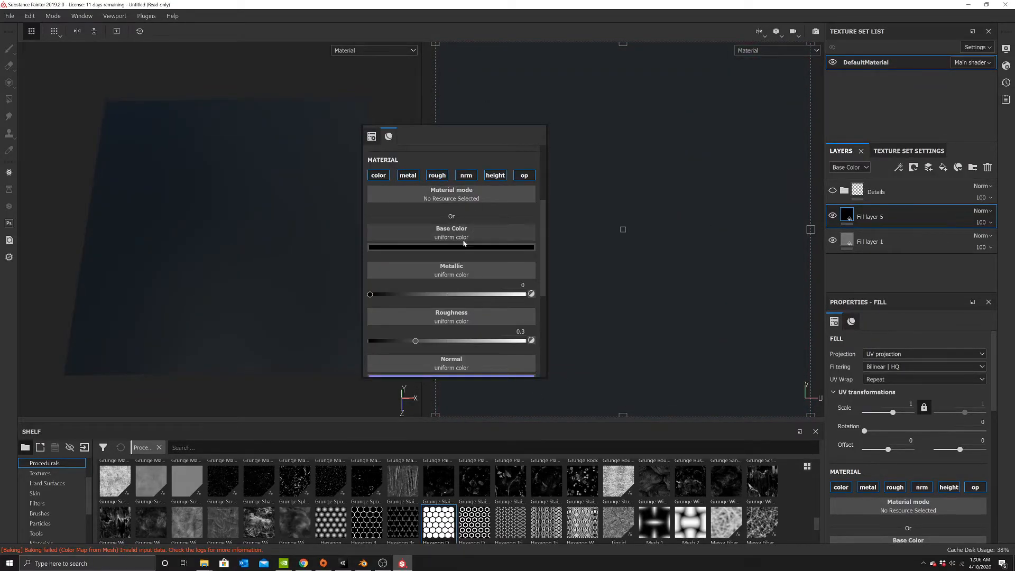
click(408, 175)
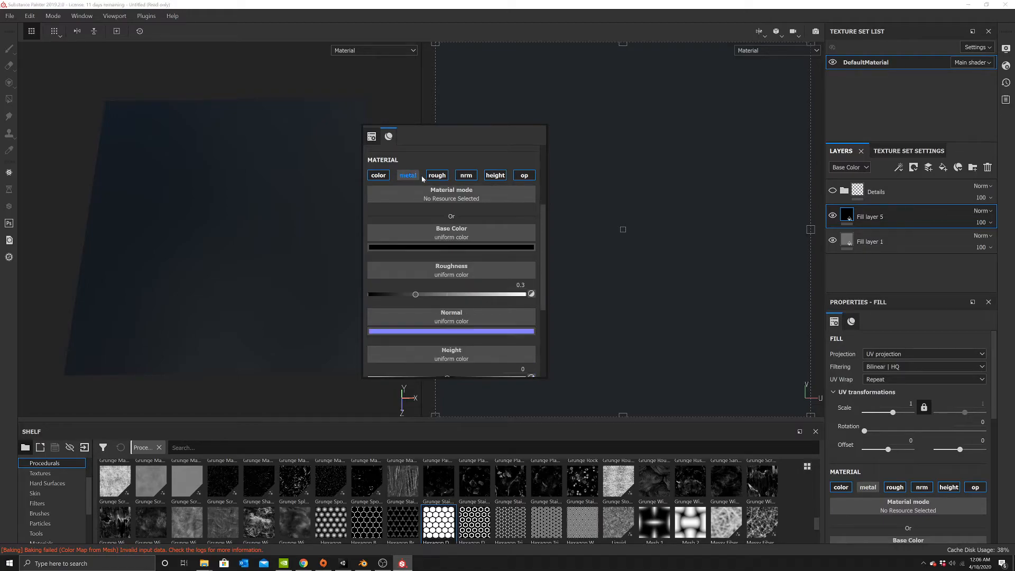
click(436, 176)
click(466, 175)
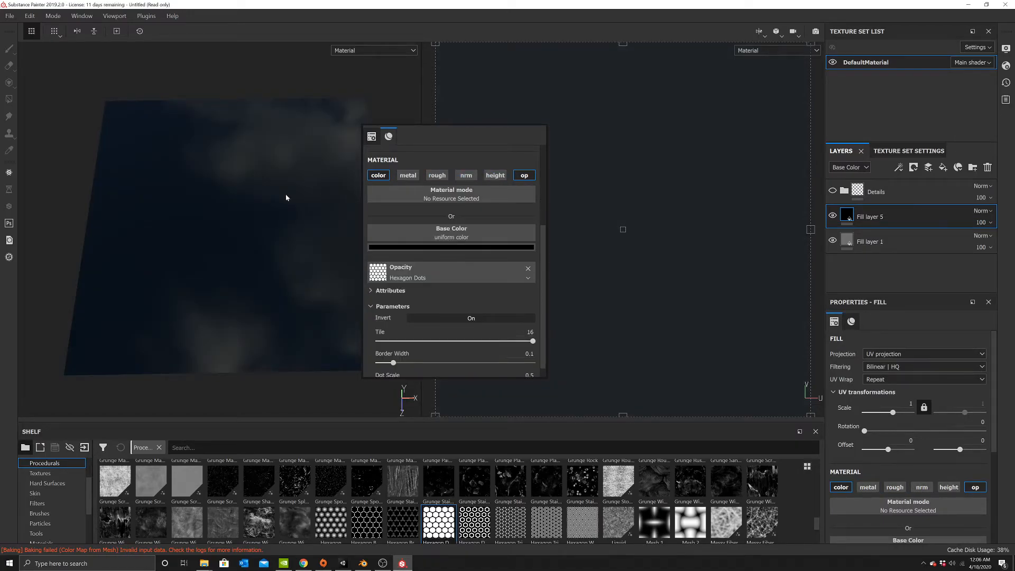
click(494, 175)
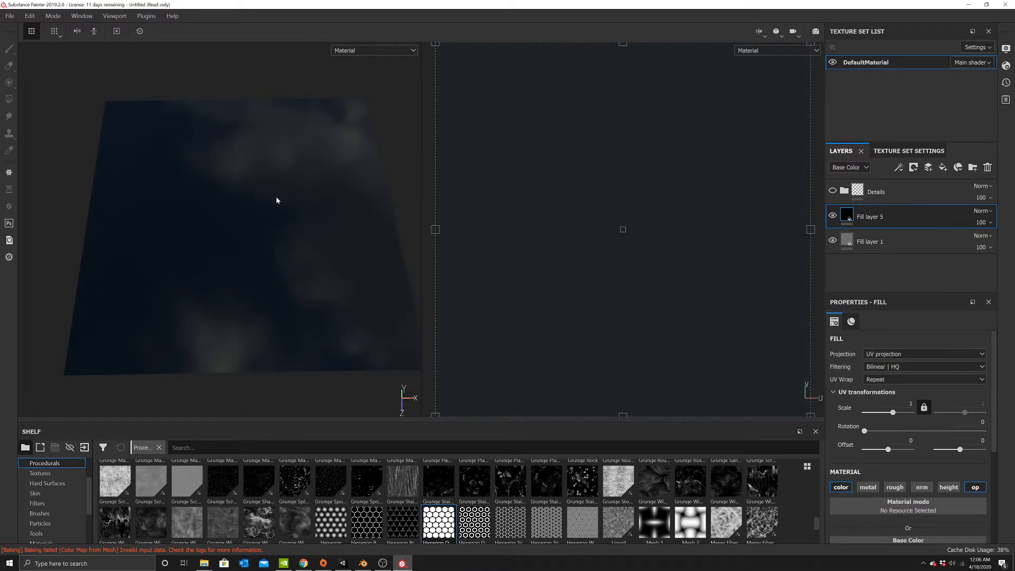
click(834, 190)
alt+drag(276, 220, 301, 200)
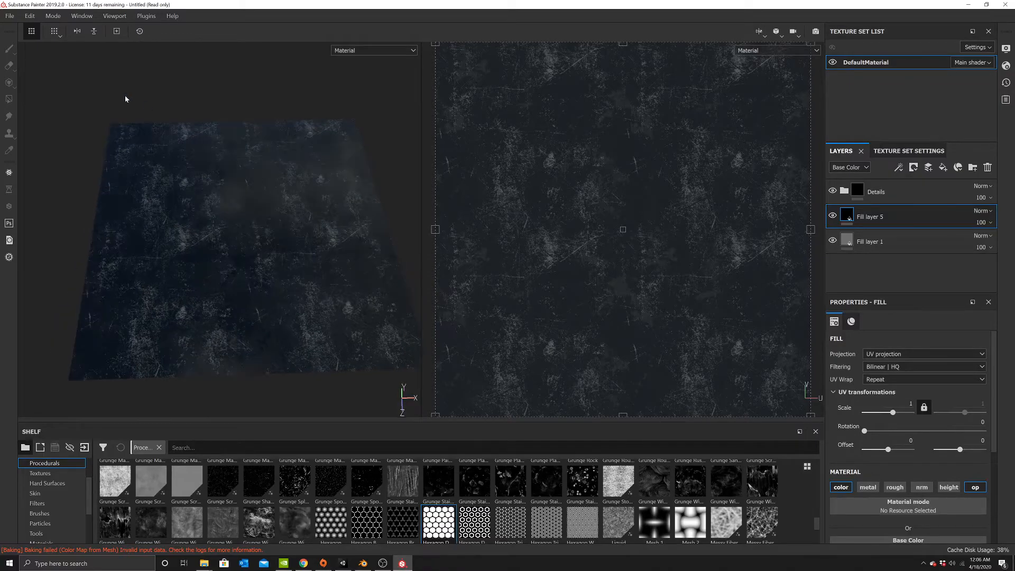
Open the texture export settings and set the config to Unity HD Render Pipeline.
click(10, 16)
click(37, 218)
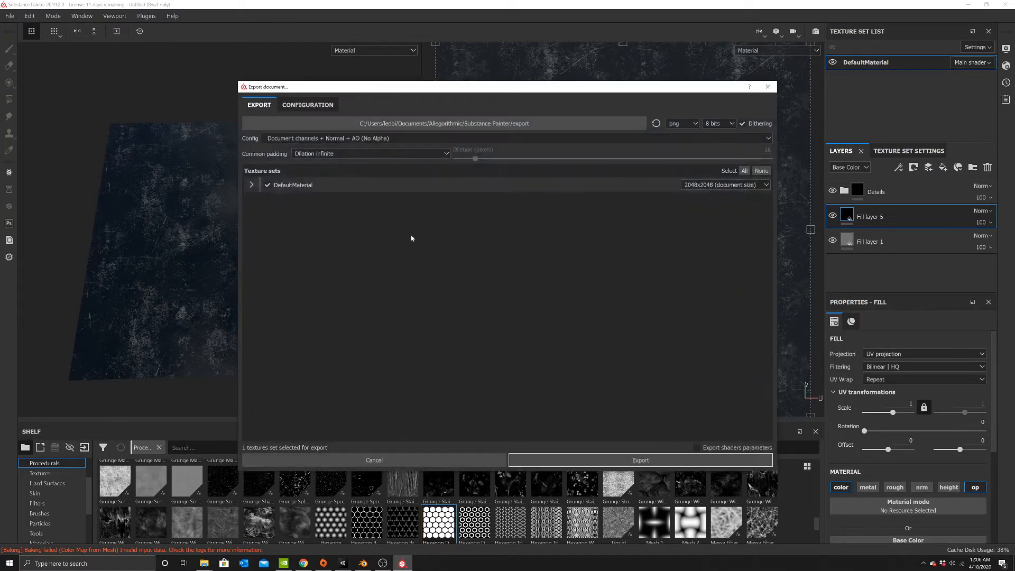
click(379, 139)
scroll(350, 163, down, 8)
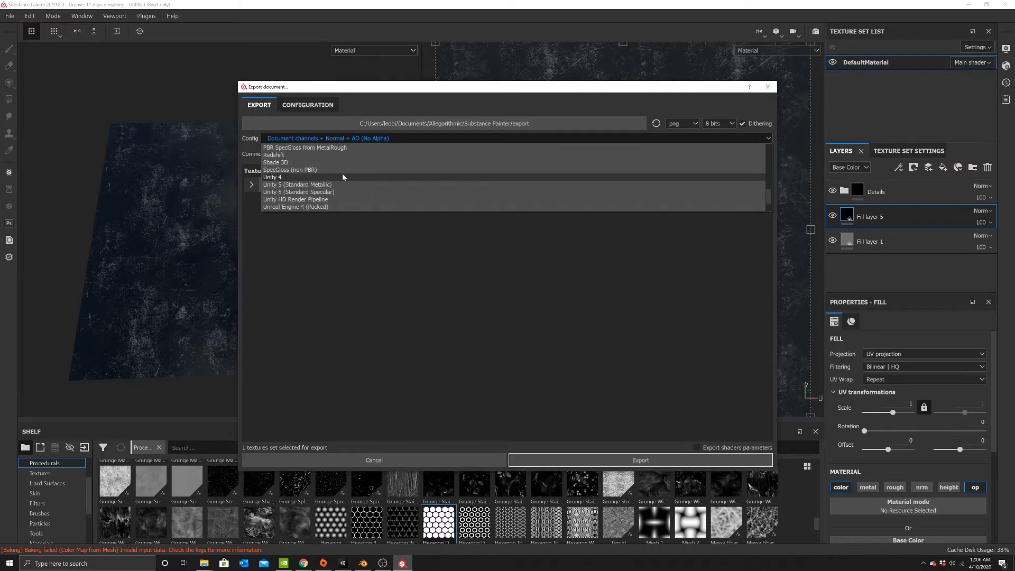
click(331, 176)
click(317, 124)
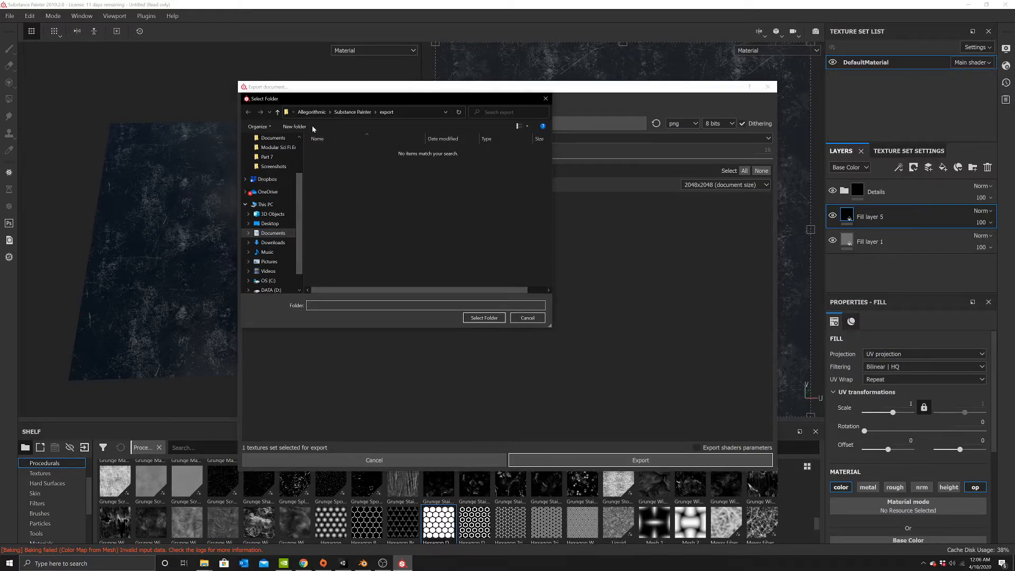
scroll(280, 139, up, 1)
click(273, 138)
double_click(344, 152)
click(484, 317)
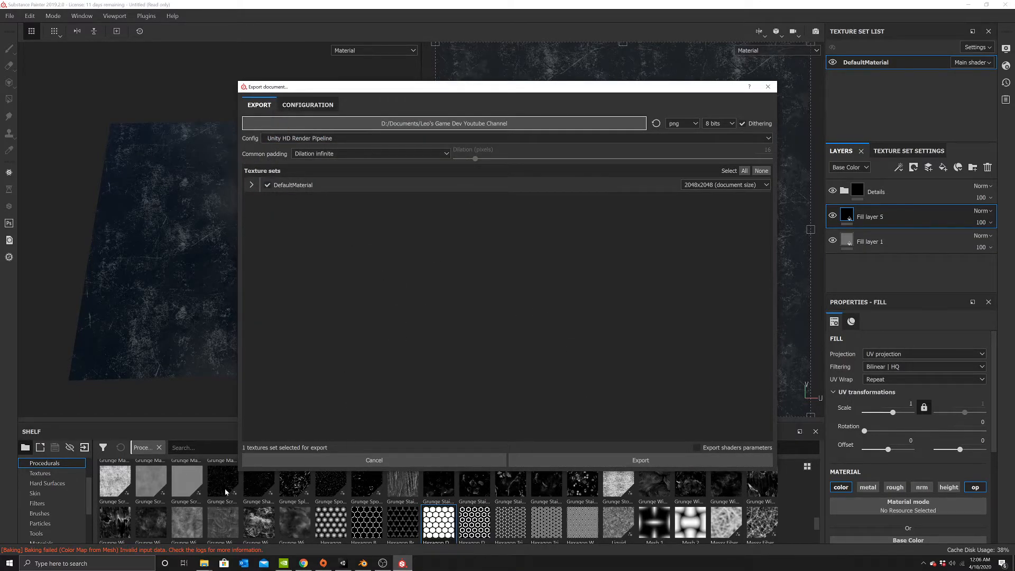
Set the export folder to Documents/FPS Project Assets/Environment and export the DefaultMaterial texture set.
click(321, 123)
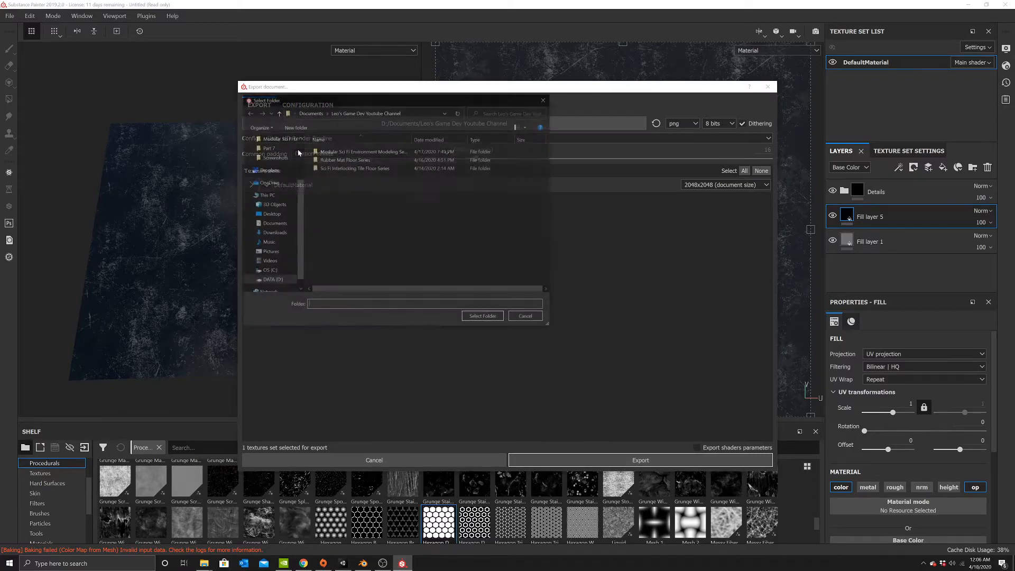
click(317, 113)
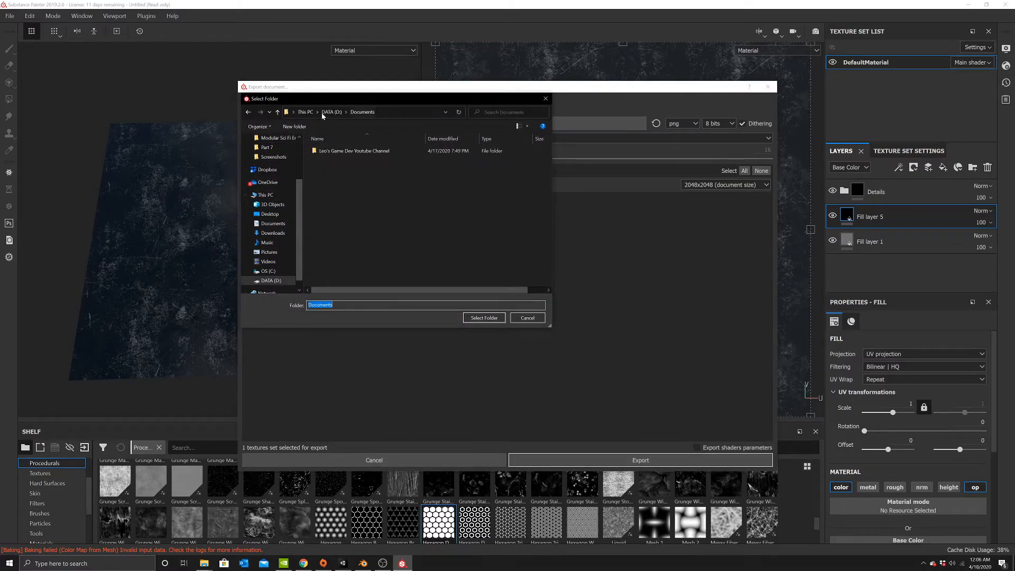
click(272, 223)
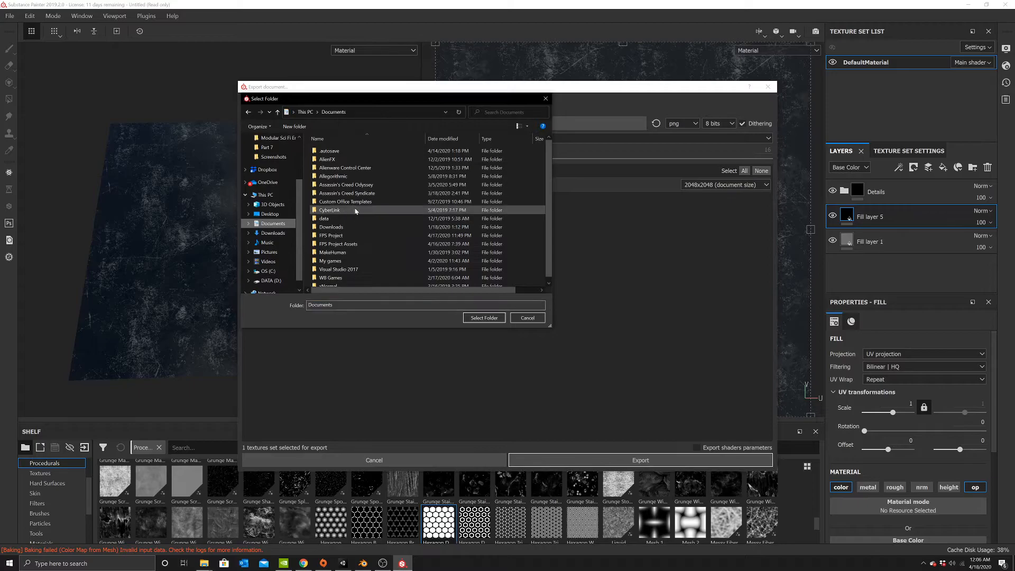
double_click(364, 244)
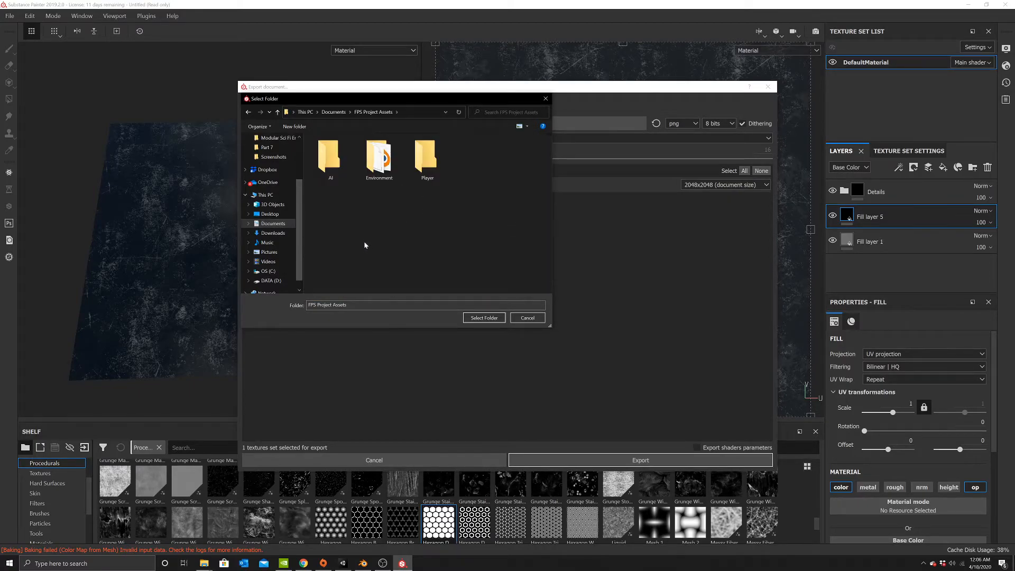
double_click(393, 158)
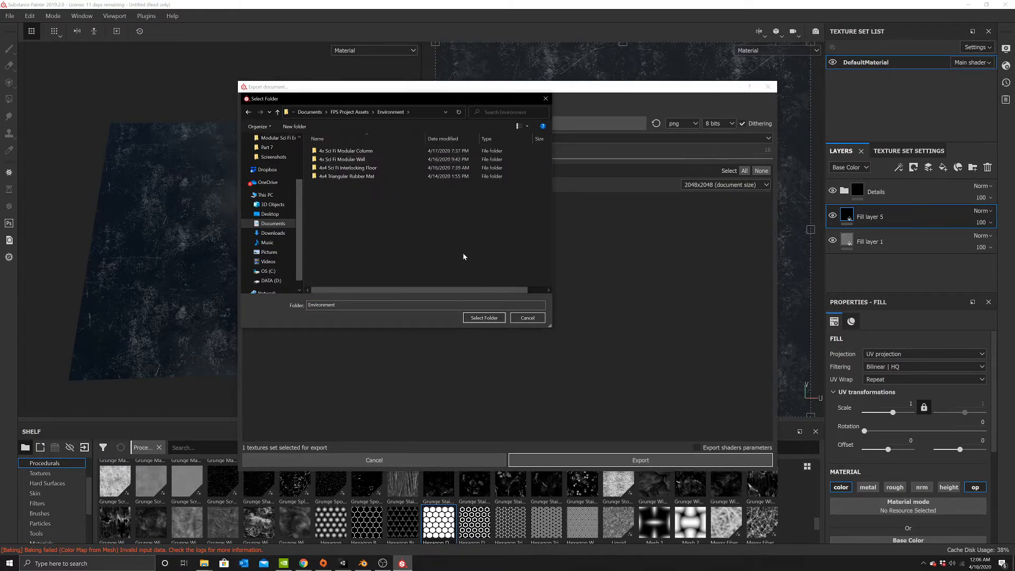
click(489, 319)
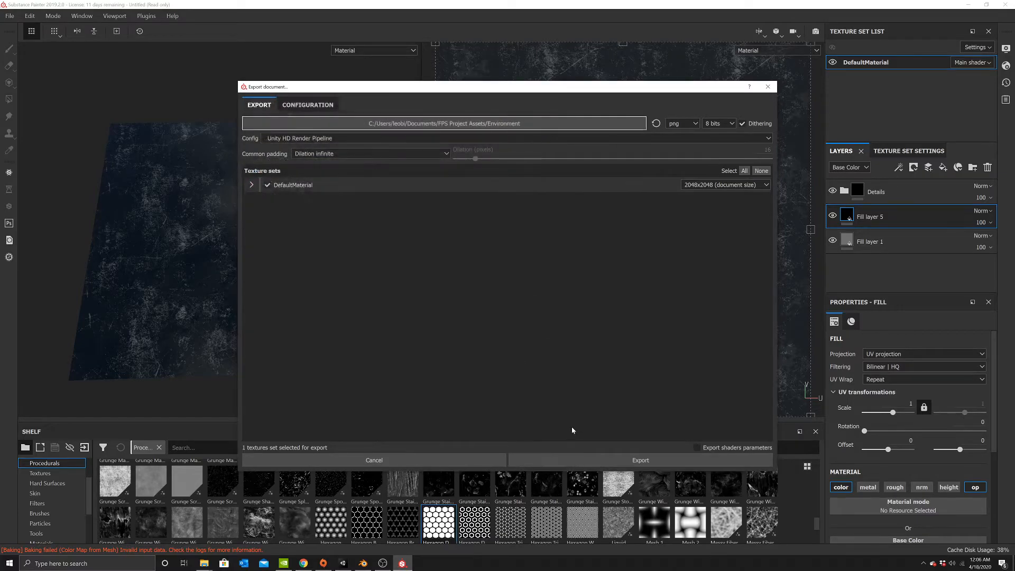
click(558, 457)
Switch to File Explorer and open the Environment folder inside Documents/FPS Project Assets.
mouse_move(204, 561)
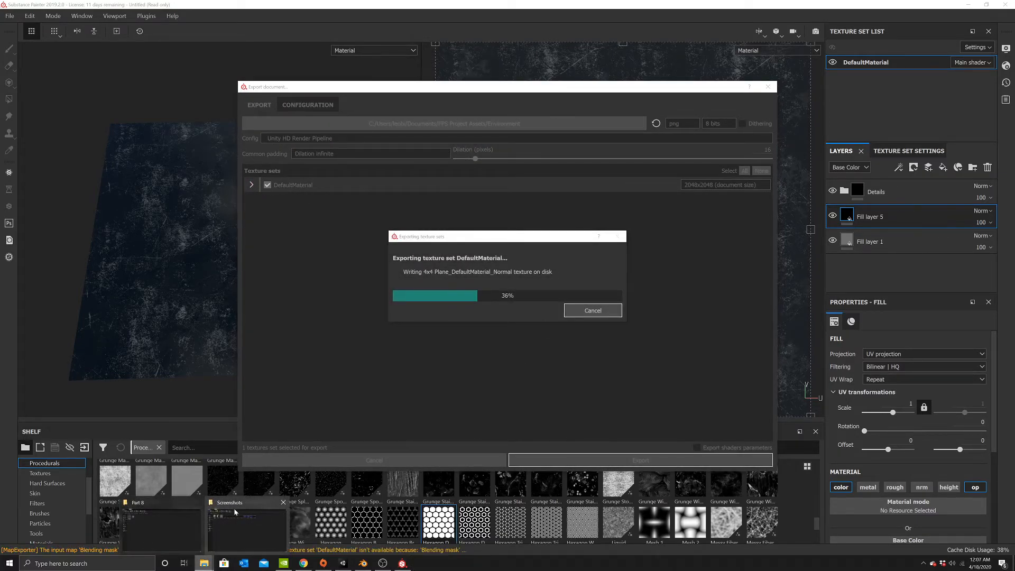
click(236, 511)
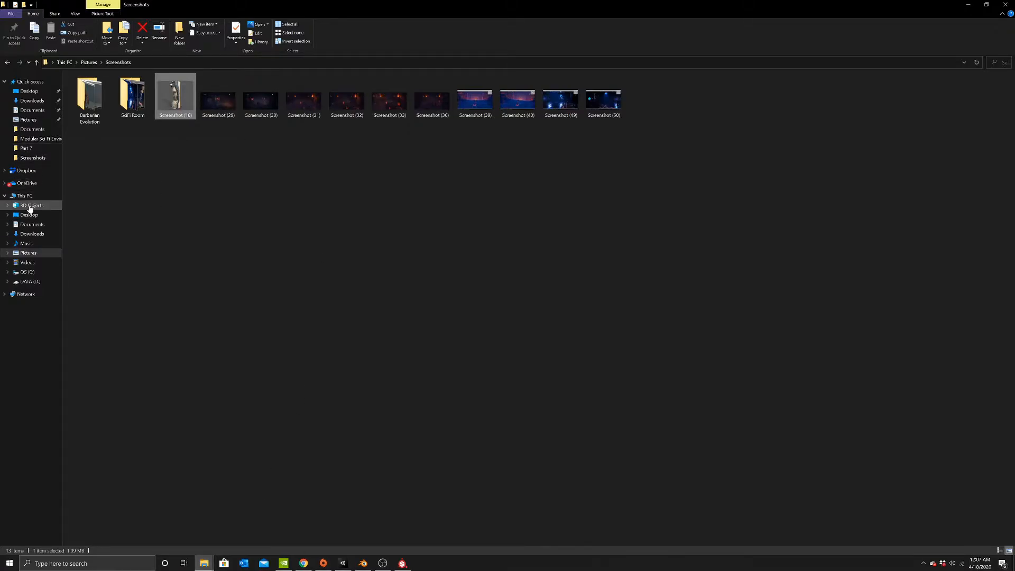
click(29, 224)
click(105, 182)
double_click(105, 181)
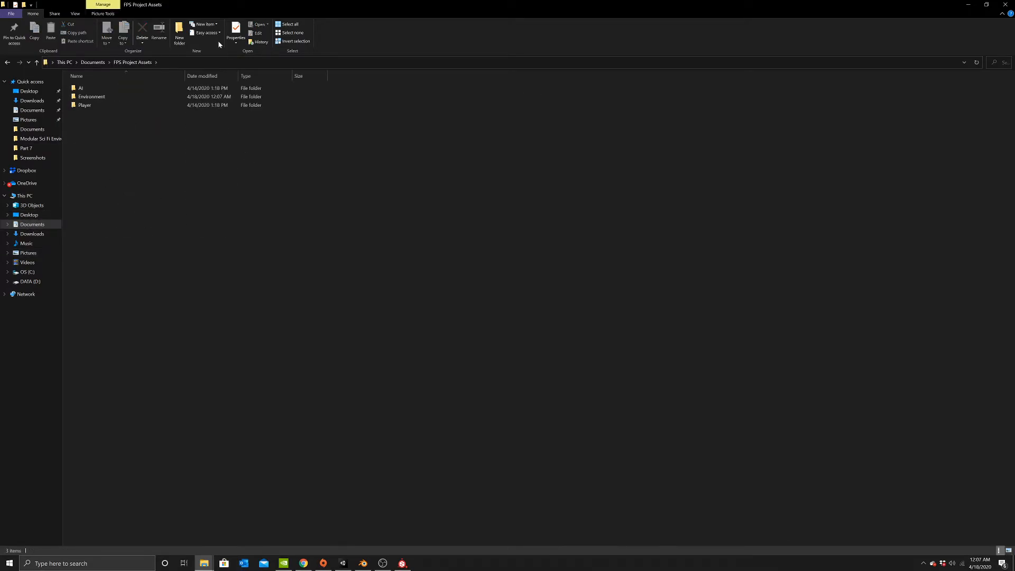
double_click(138, 96)
Create a folder named "4x4 Glass Window Material" in the Environment folder.
click(179, 31)
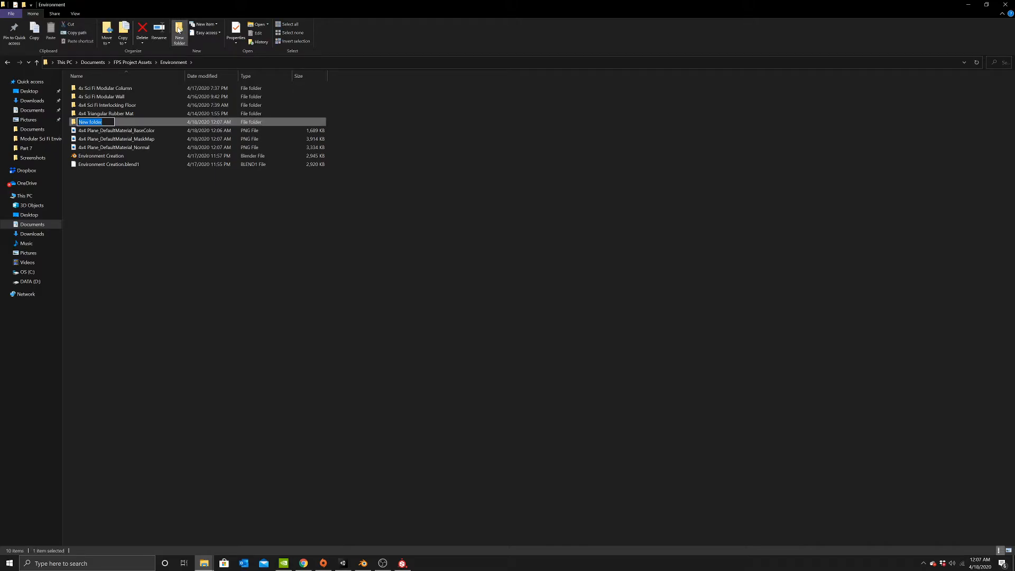
text(4x4 G)
key(BackSpace)
key(BackSpace)
key(BackSpace)
key(BackSpace)
key(BackSpace)
text(Glass Window Material)
key(Return)
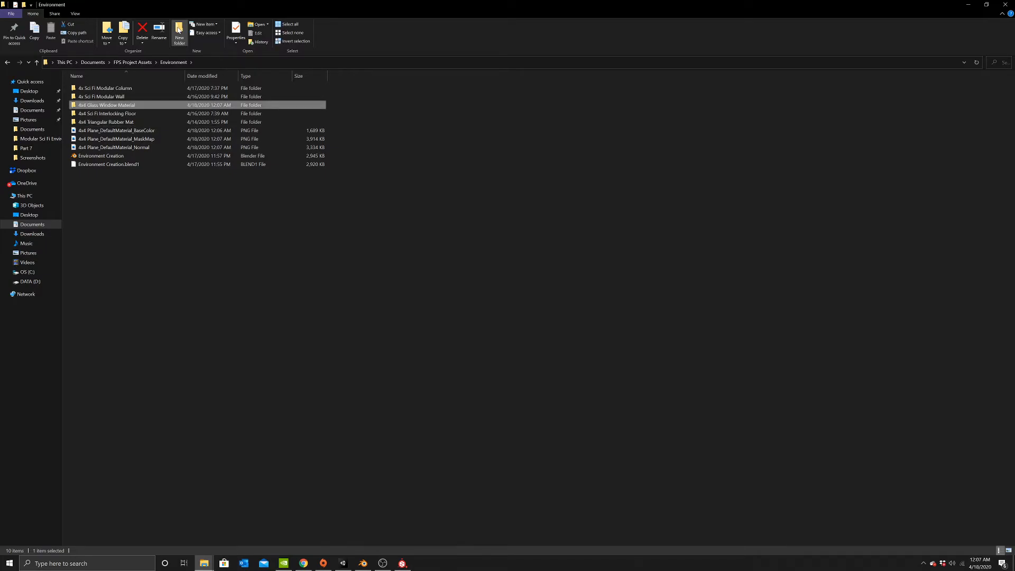
Move the exported BaseColor, MaskMap and Normal PNG files into the 4x4 Glass Window Material folder.
click(145, 147)
shift+click(147, 131)
drag(128, 140, 172, 104)
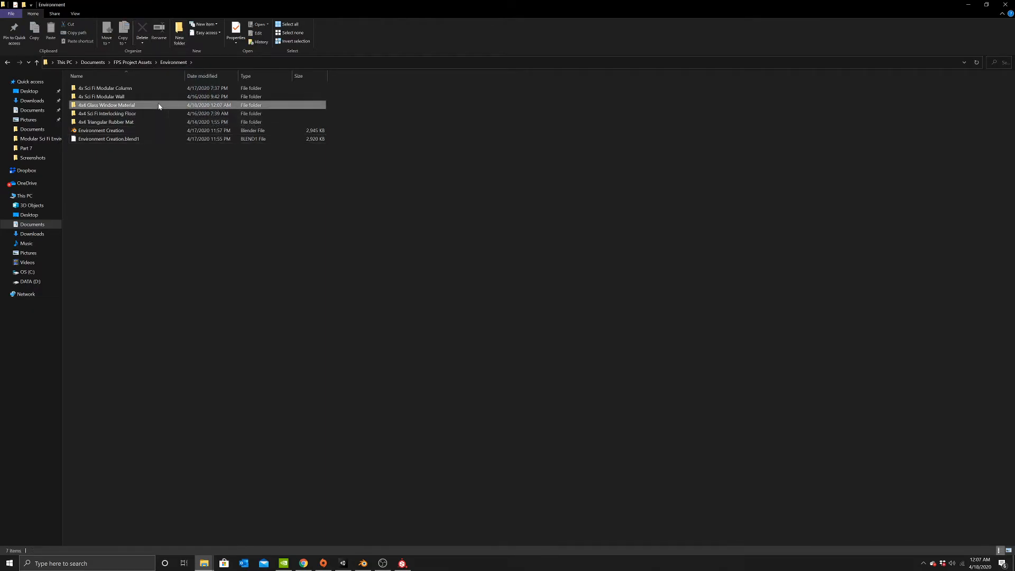
Open the 4x4 Glass Window Material folder and examine the exported BaseColor, MaskMap and Normal textures.
double_click(158, 103)
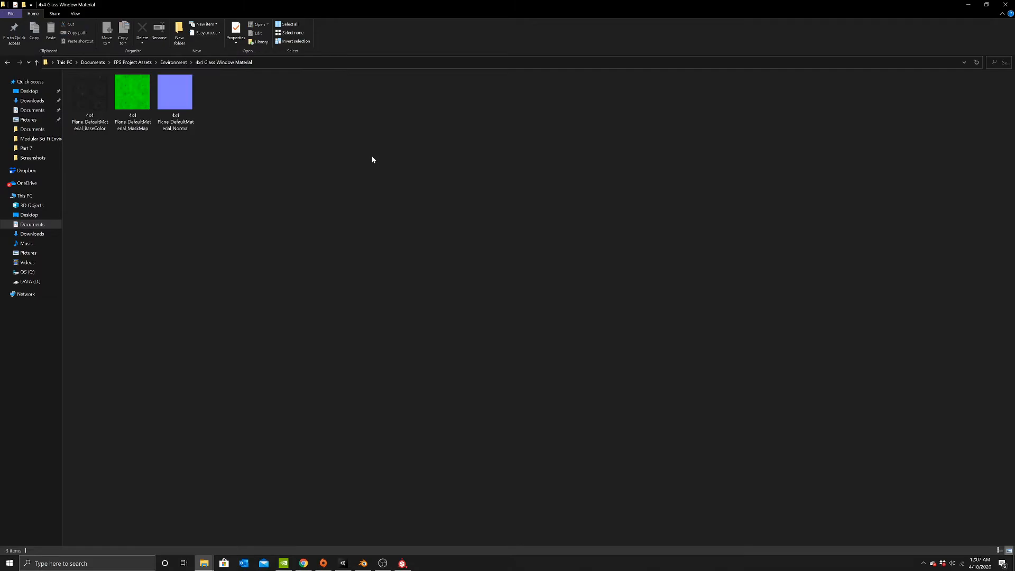
double_click(102, 99)
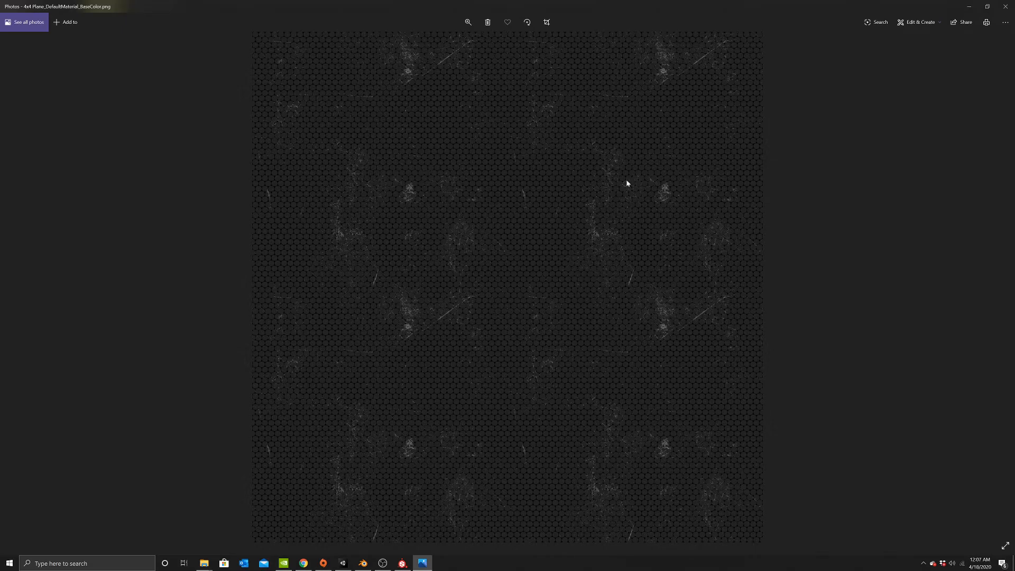
click(1005, 7)
double_click(123, 85)
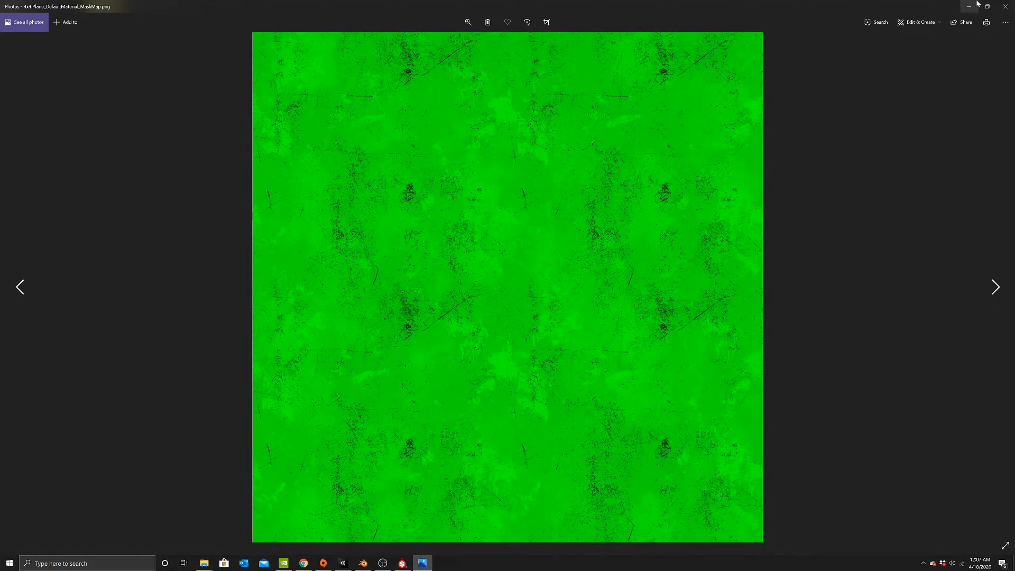
click(1006, 6)
double_click(184, 103)
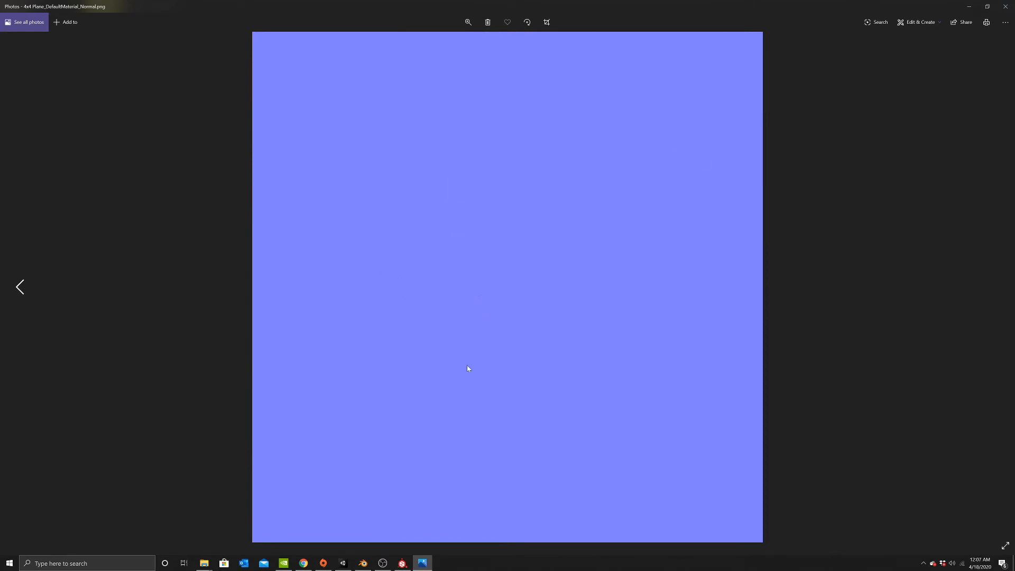
click(1006, 6)
double_click(98, 94)
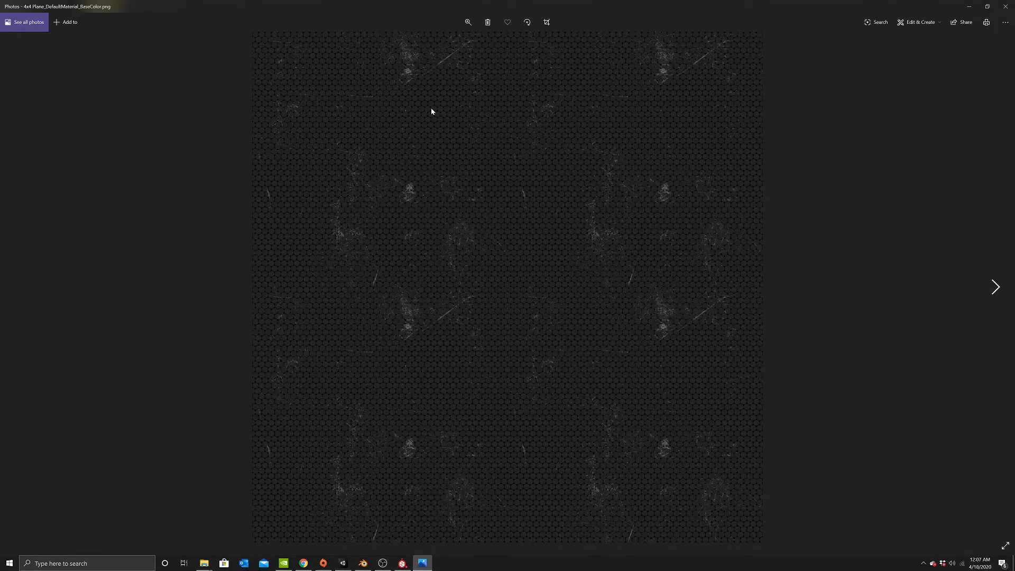
Switch back to Substance Painter, dismiss the export message and set the opacity of Fill layer 5 to 50.
click(403, 562)
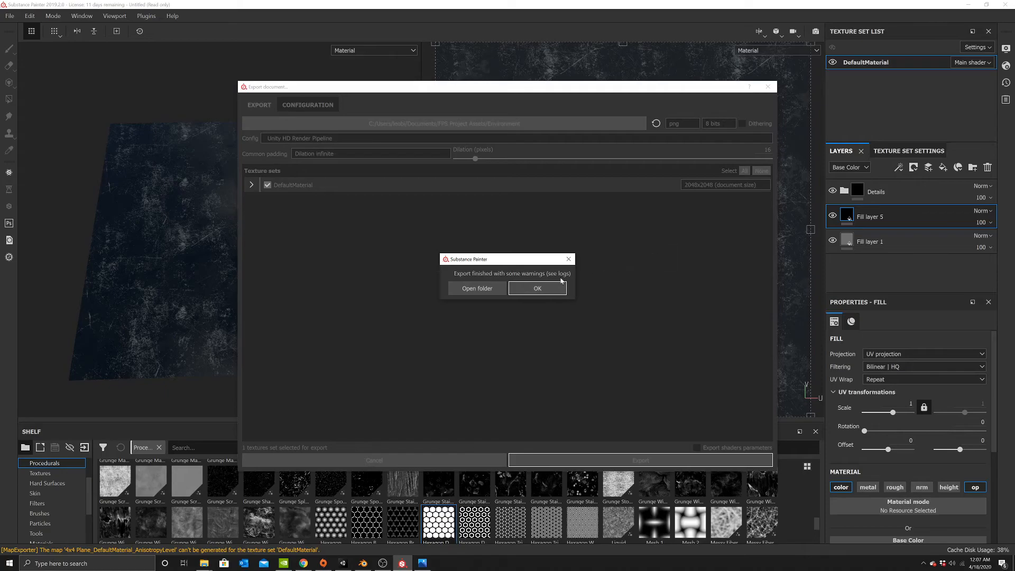
click(537, 288)
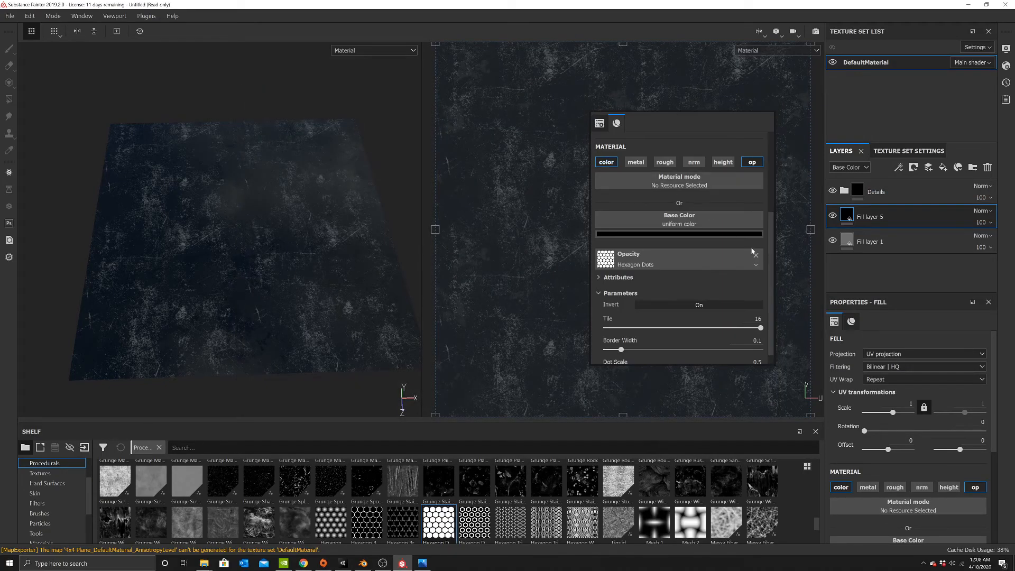
click(991, 223)
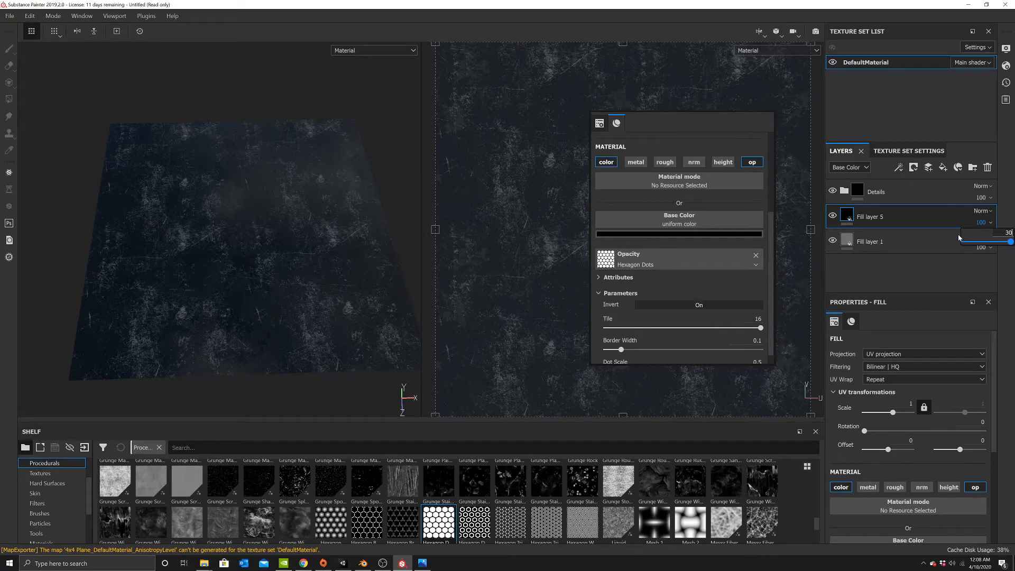
key(Return)
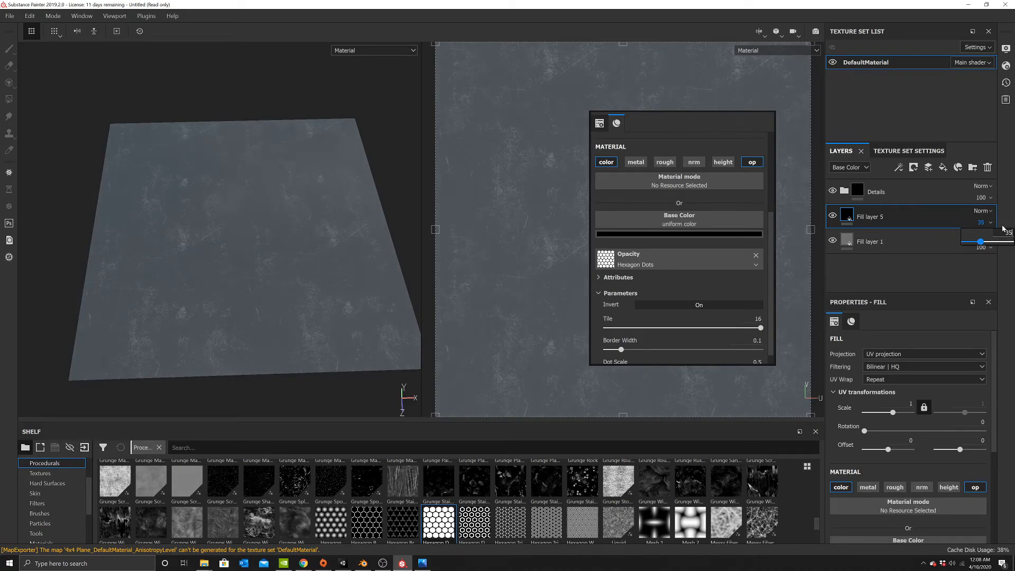
key(Return)
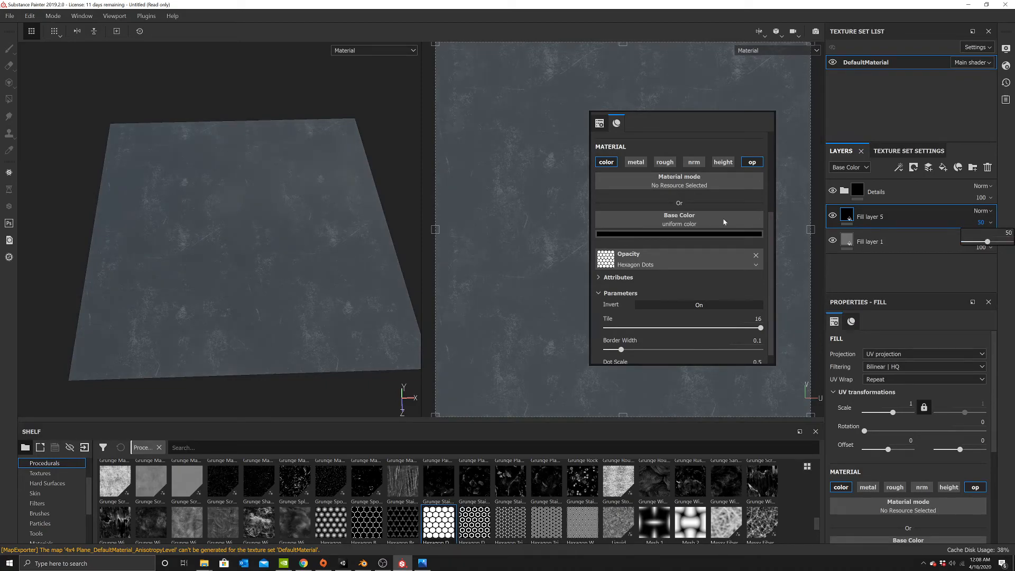
click(349, 188)
Export the textures again as 8-bit PNG files with the Unity HD Render Pipeline configuration to the Environment folder.
click(9, 16)
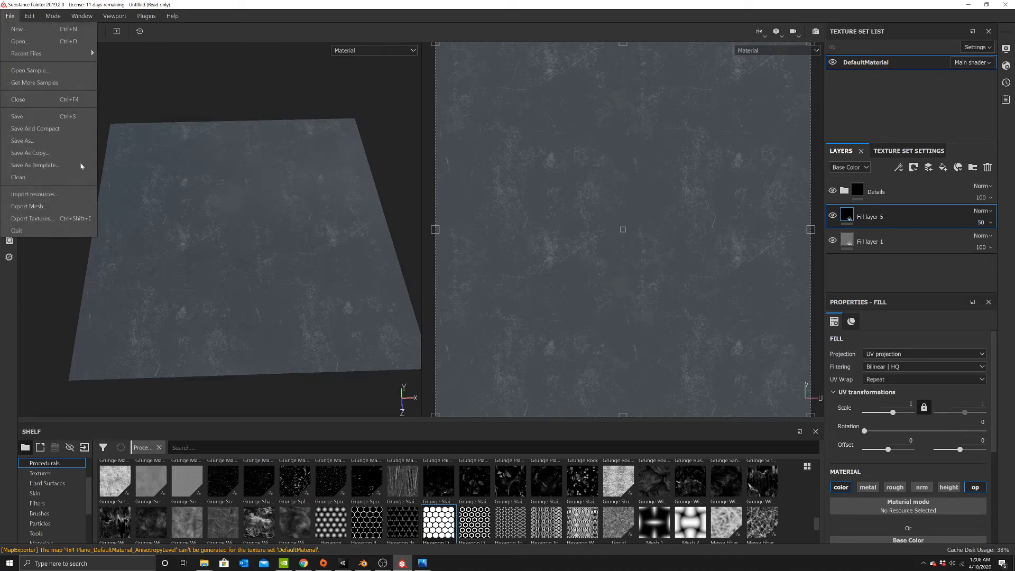
click(35, 218)
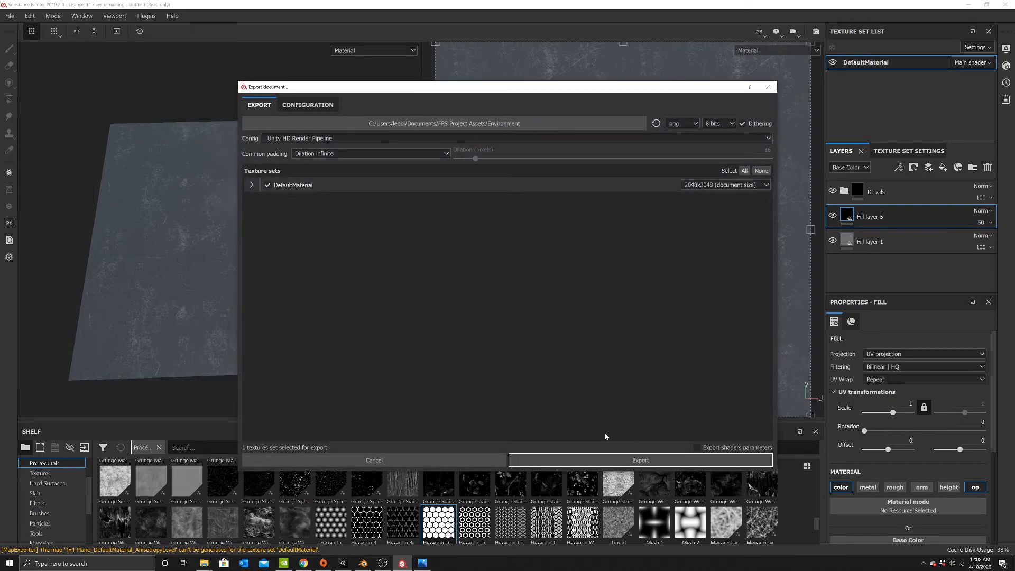
click(601, 459)
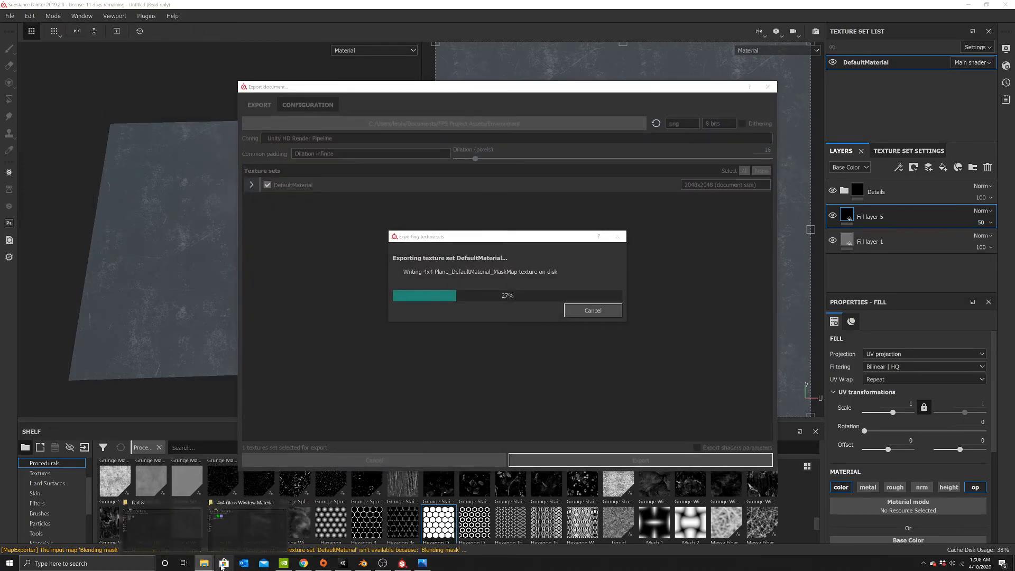
Switch to File Explorer and check the BaseColor image stored in the 4x4 Glass Window Material folder.
click(246, 522)
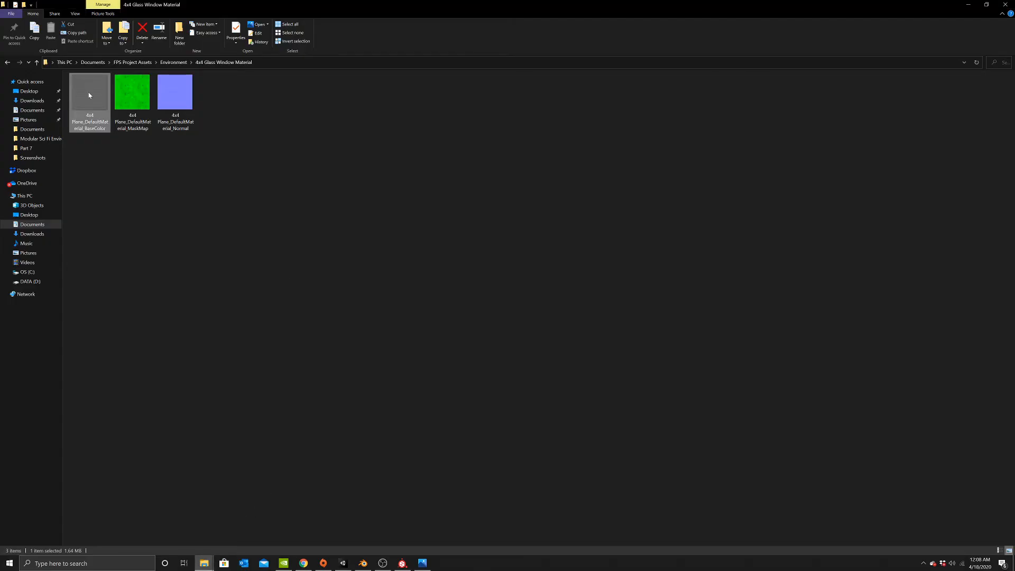
double_click(93, 97)
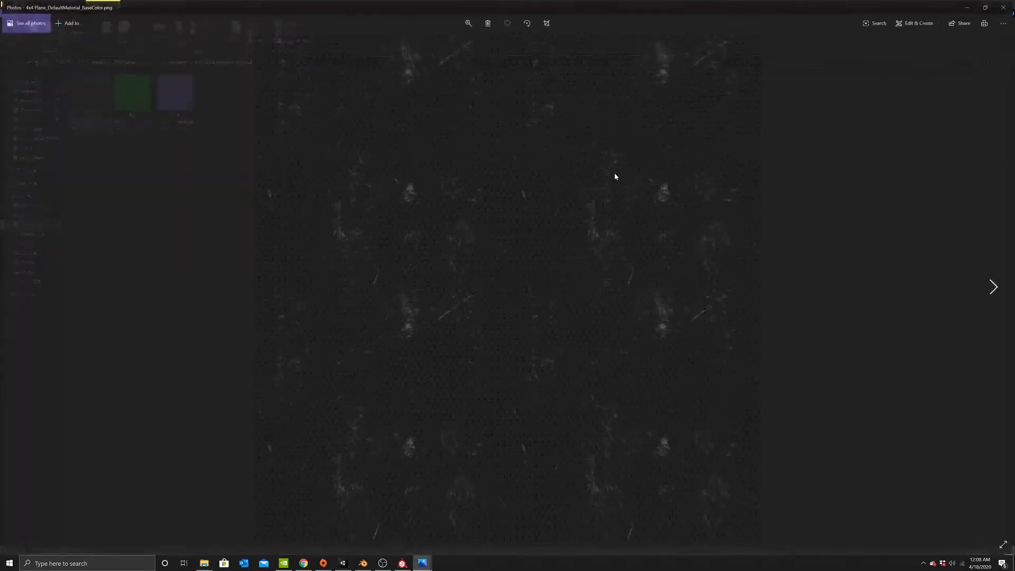
click(1006, 6)
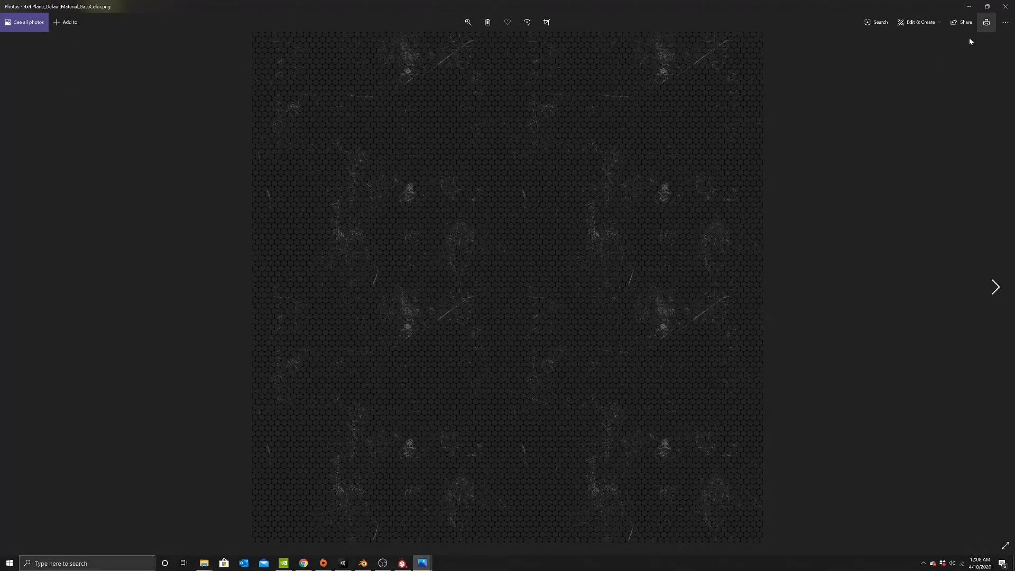
click(1006, 5)
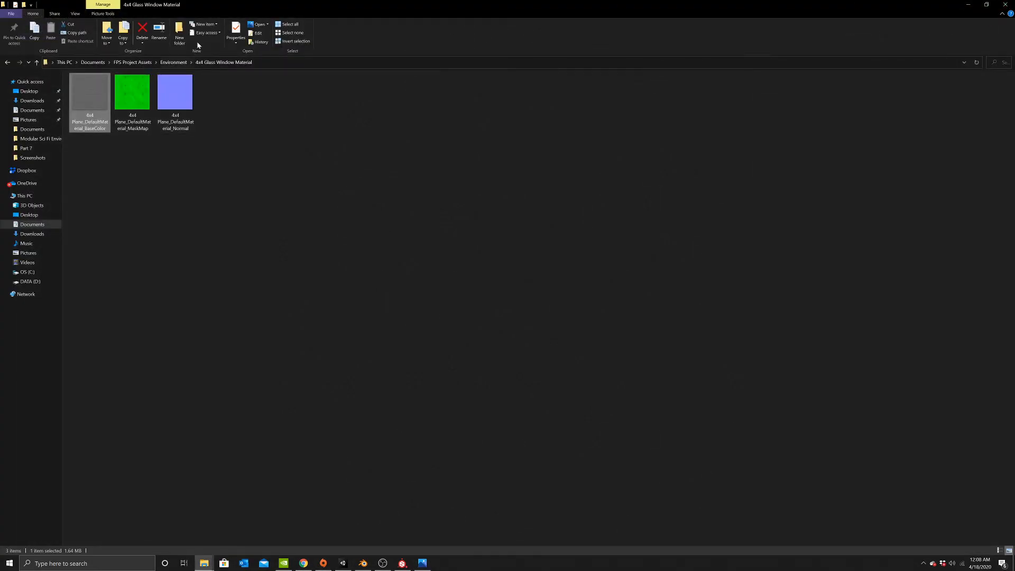
Move the re-exported BaseColor, MaskMap and Normal files from Environment into the 4x4 Glass Window Material folder, replacing the existing files.
click(174, 63)
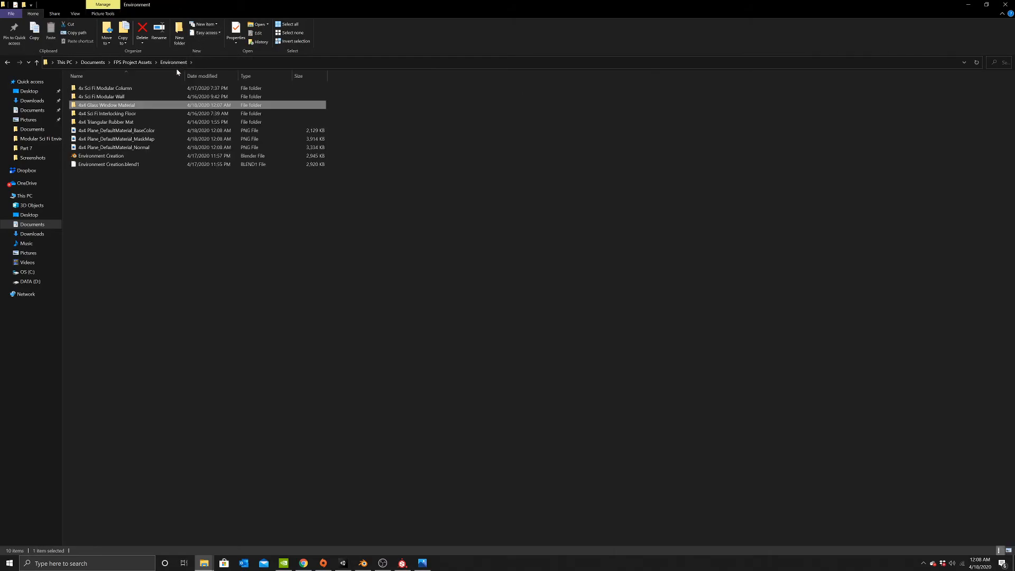
click(115, 148)
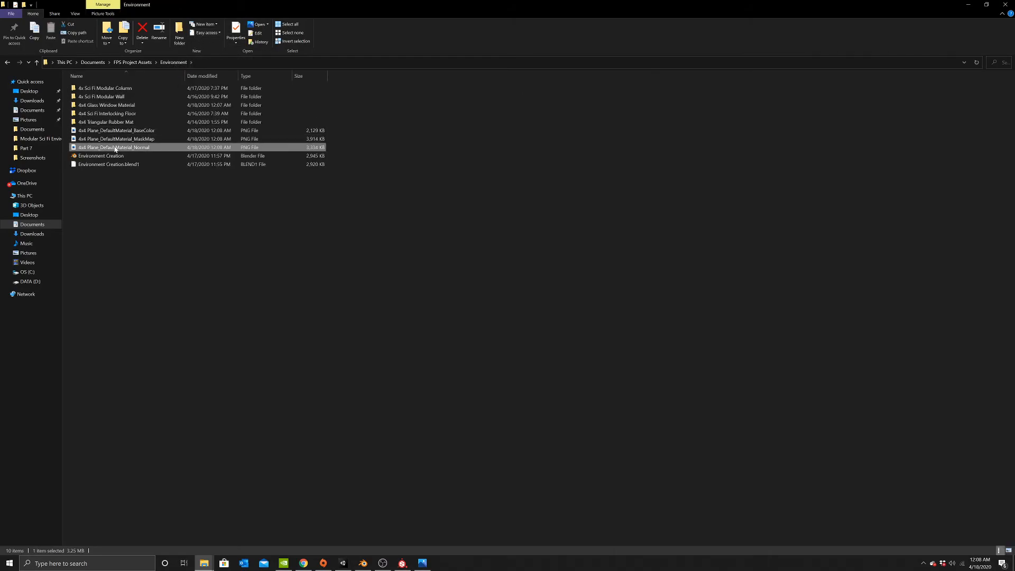
shift+click(119, 131)
drag(119, 131, 146, 109)
click(504, 256)
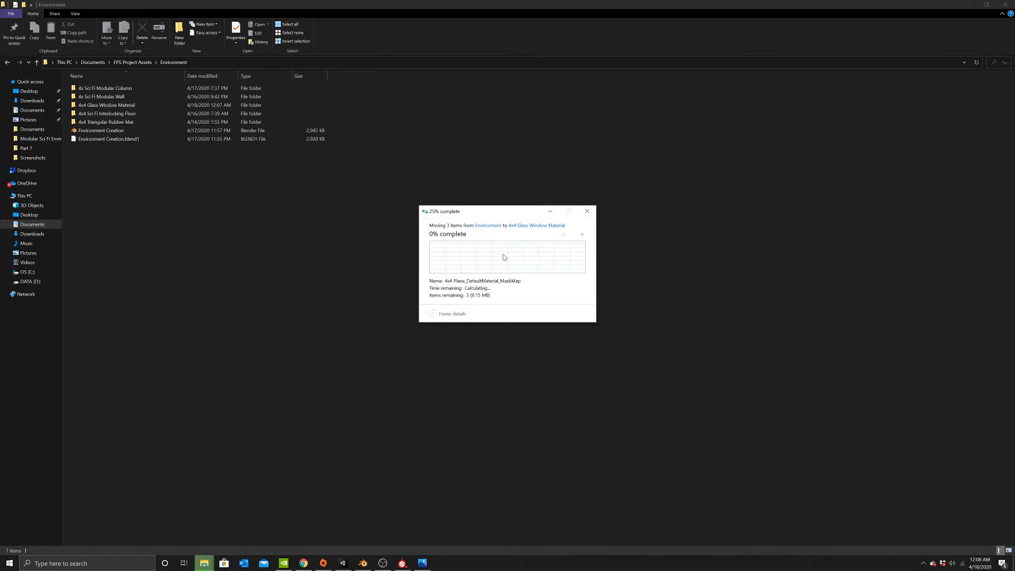
Open the 4x4 Glass Window Material folder and examine the updated BaseColor, MaskMap and Normal images one by one.
double_click(124, 105)
double_click(90, 93)
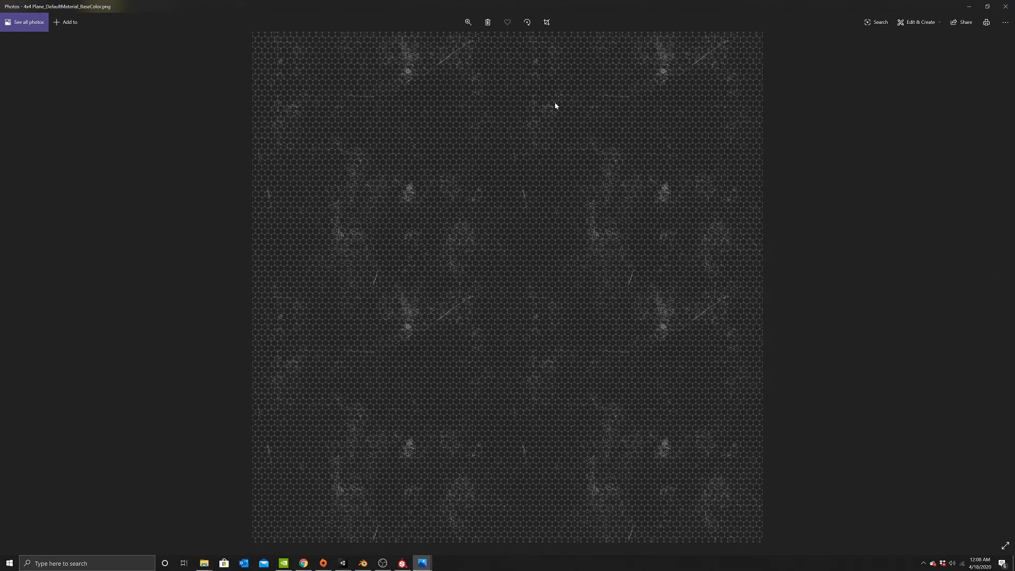
click(1005, 7)
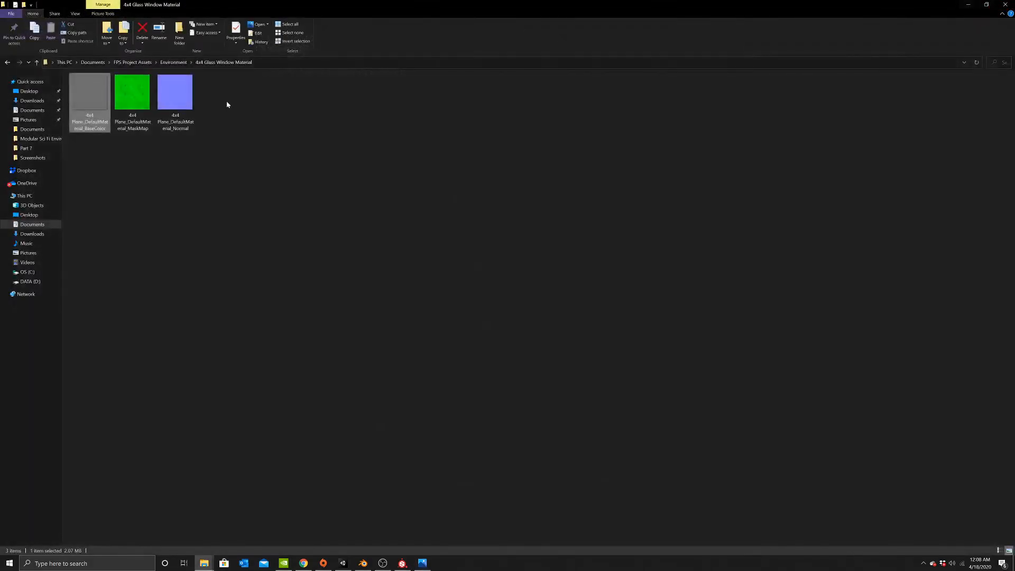
click(149, 97)
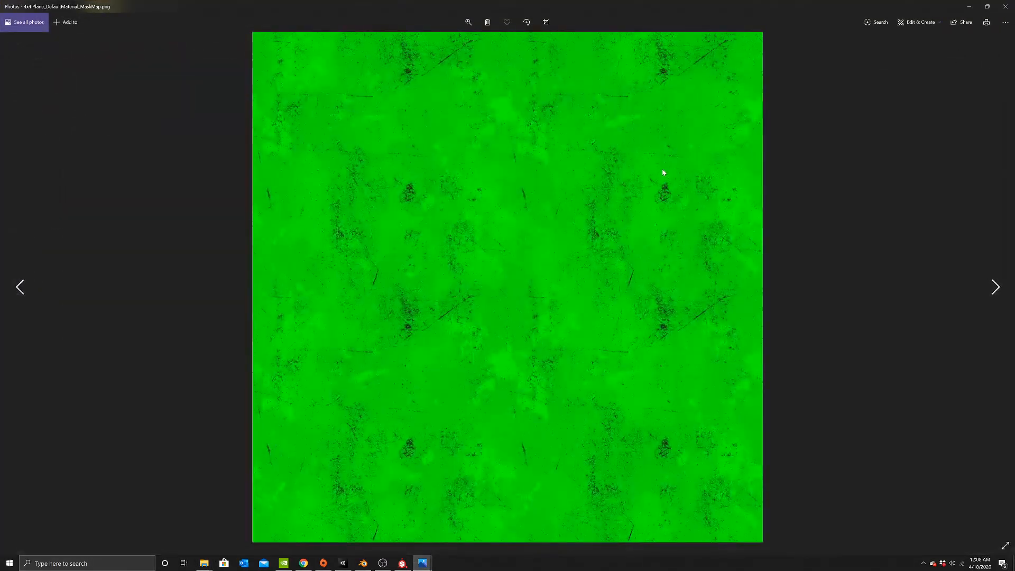
click(1006, 6)
double_click(186, 87)
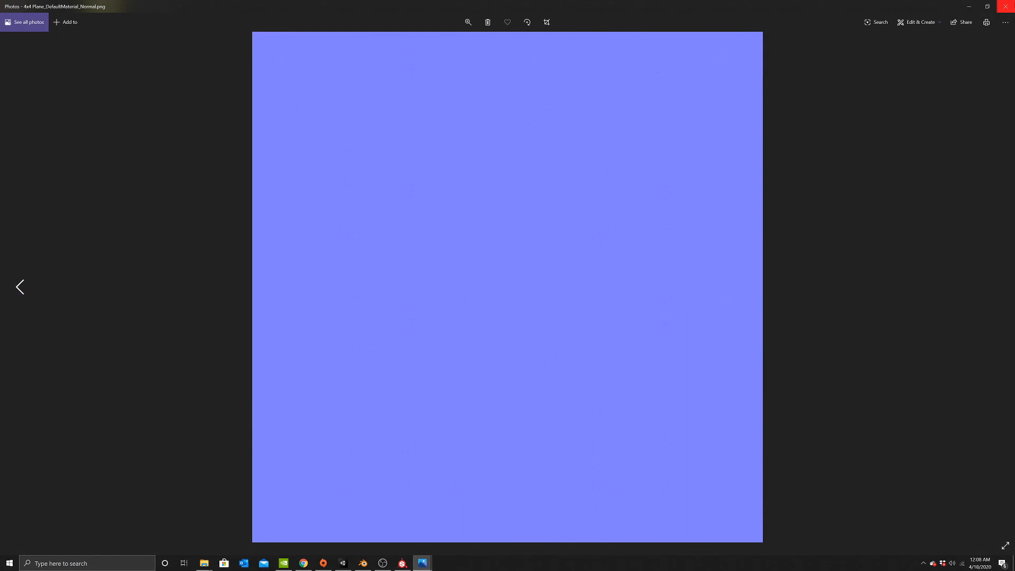
click(1006, 6)
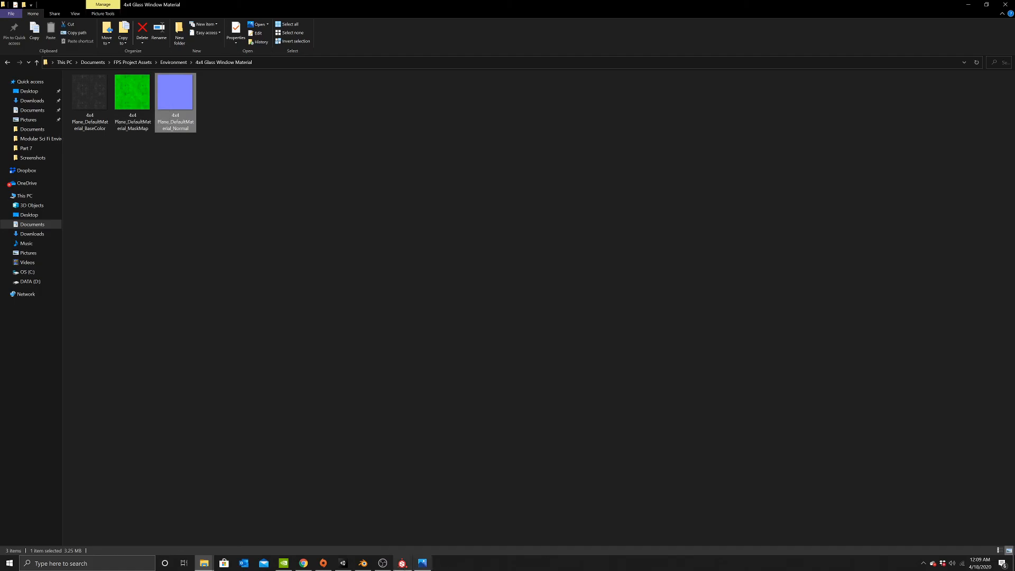
click(383, 563)
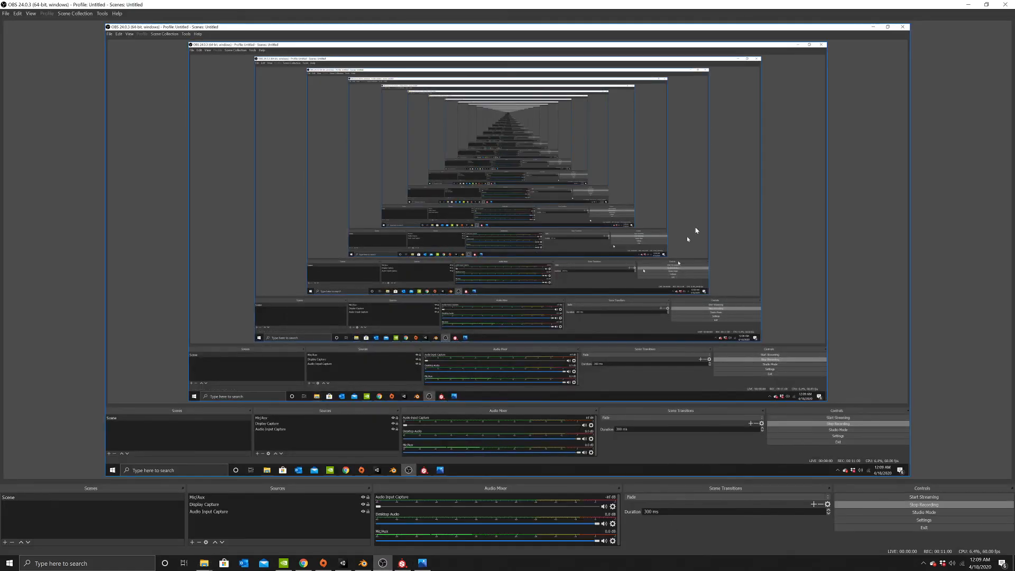